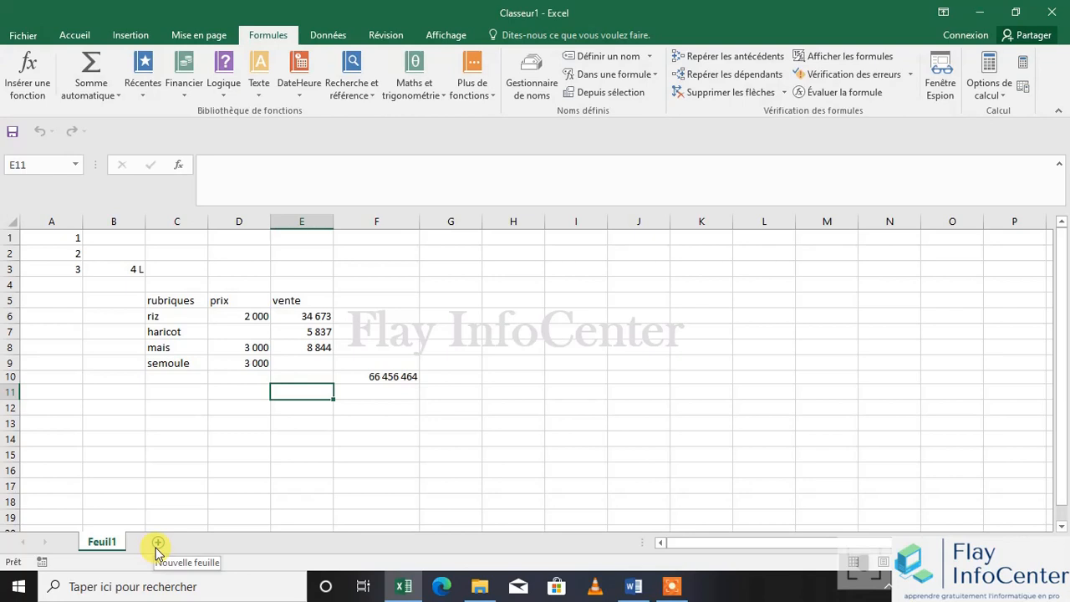
Add a new worksheet after Feuil1 and rename it gfgfgf.
left_click(157, 545)
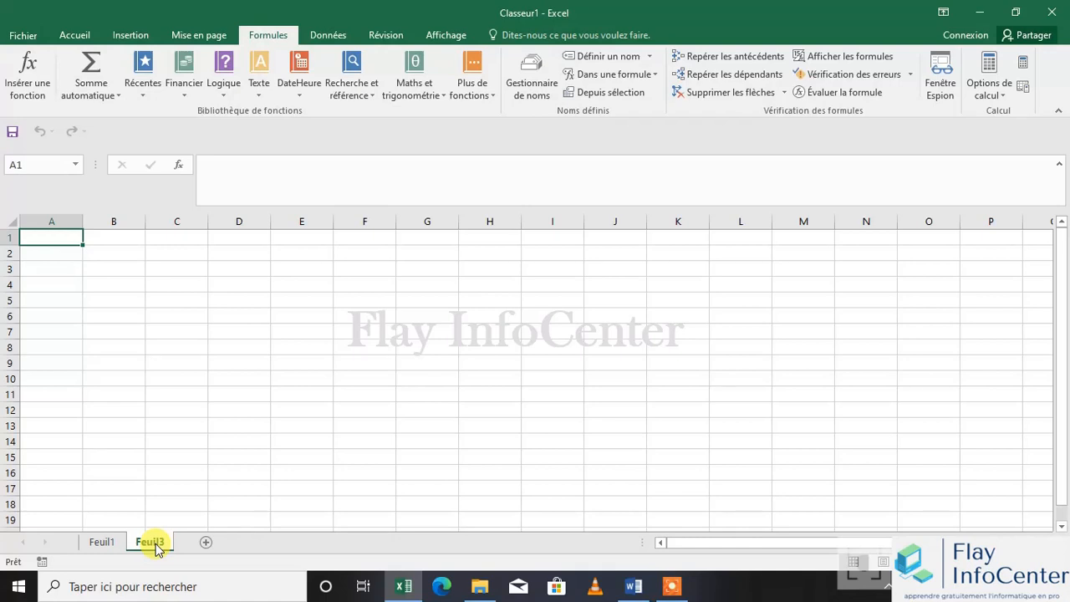
double_click(147, 540)
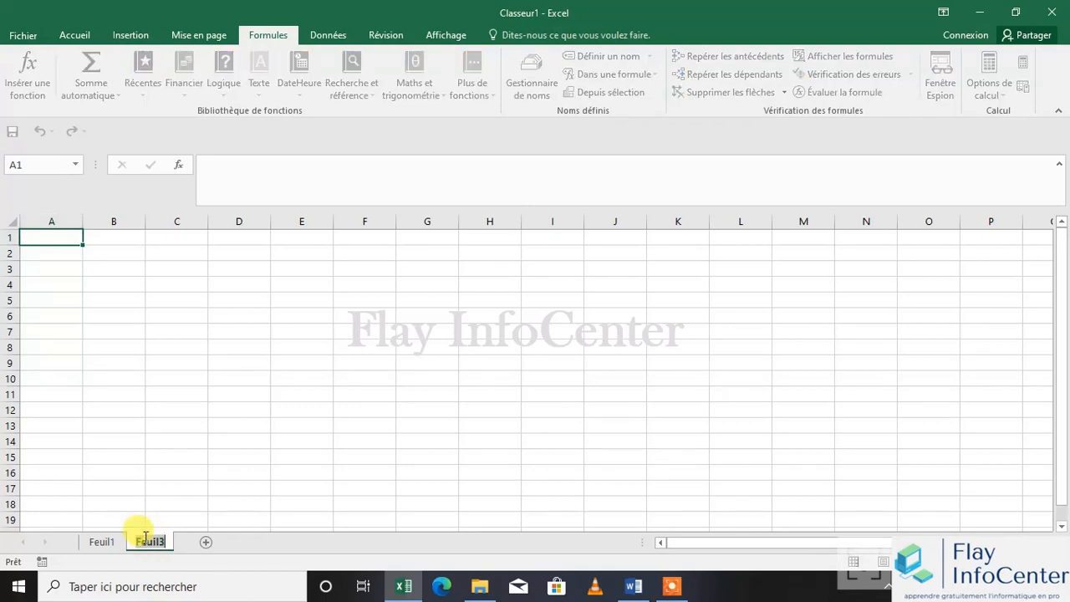
type("gfgfgf")
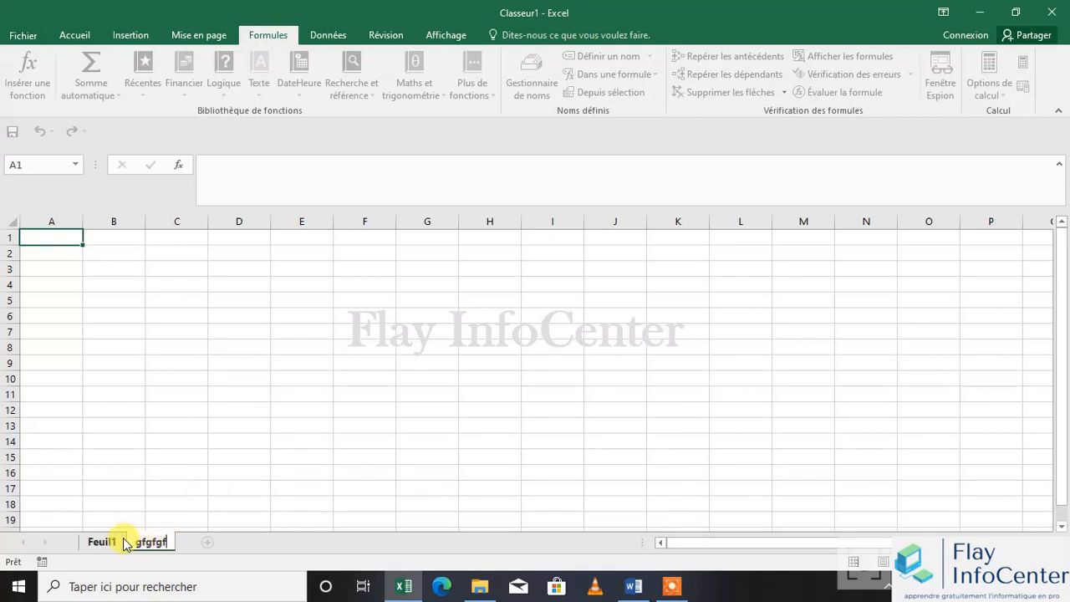
left_click(228, 448)
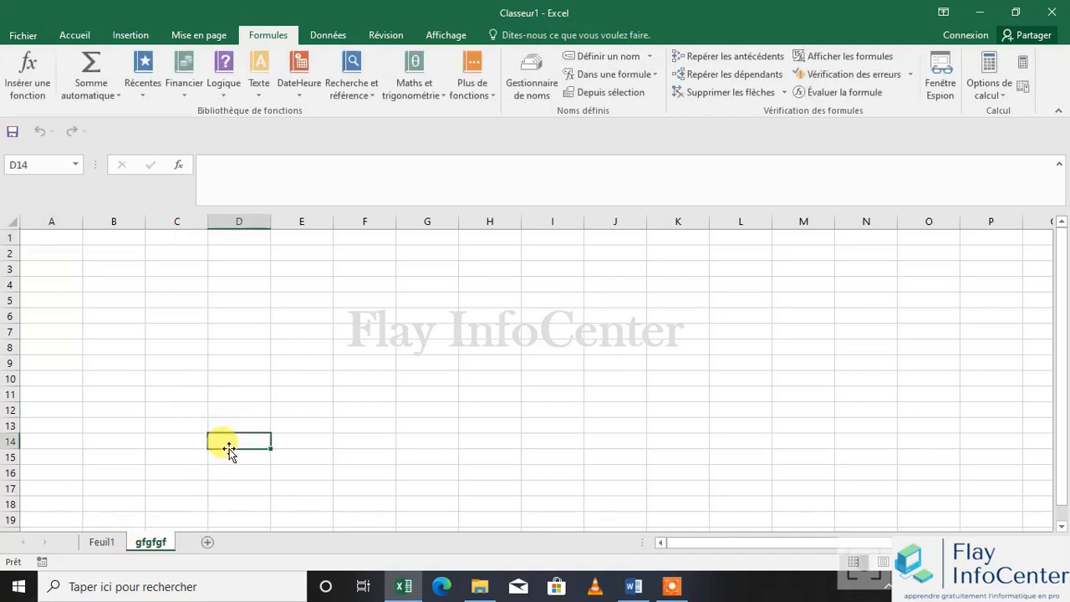
double_click(156, 543)
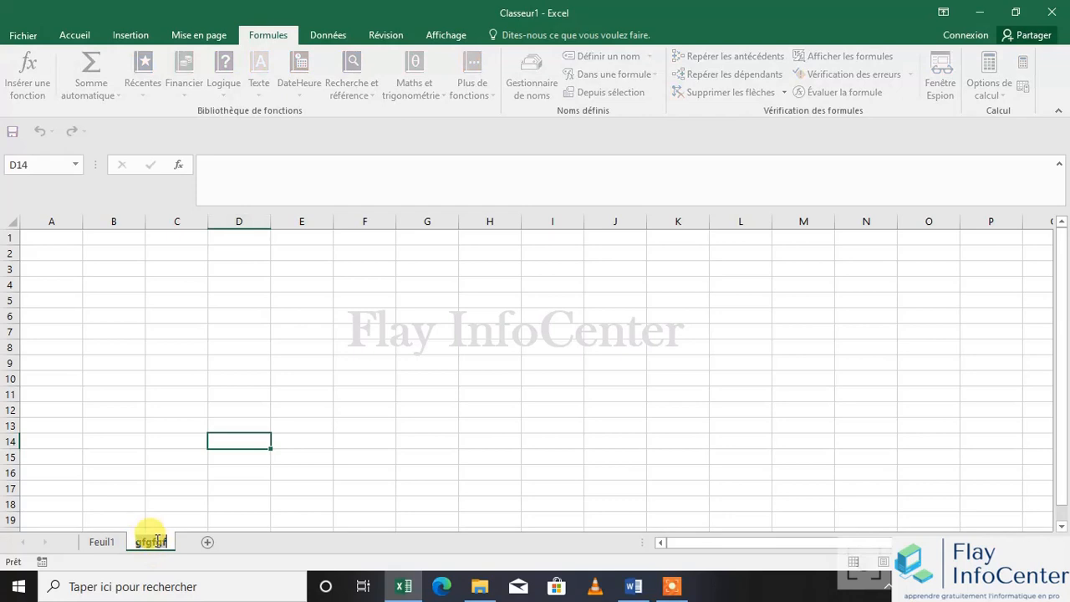
left_click(236, 500)
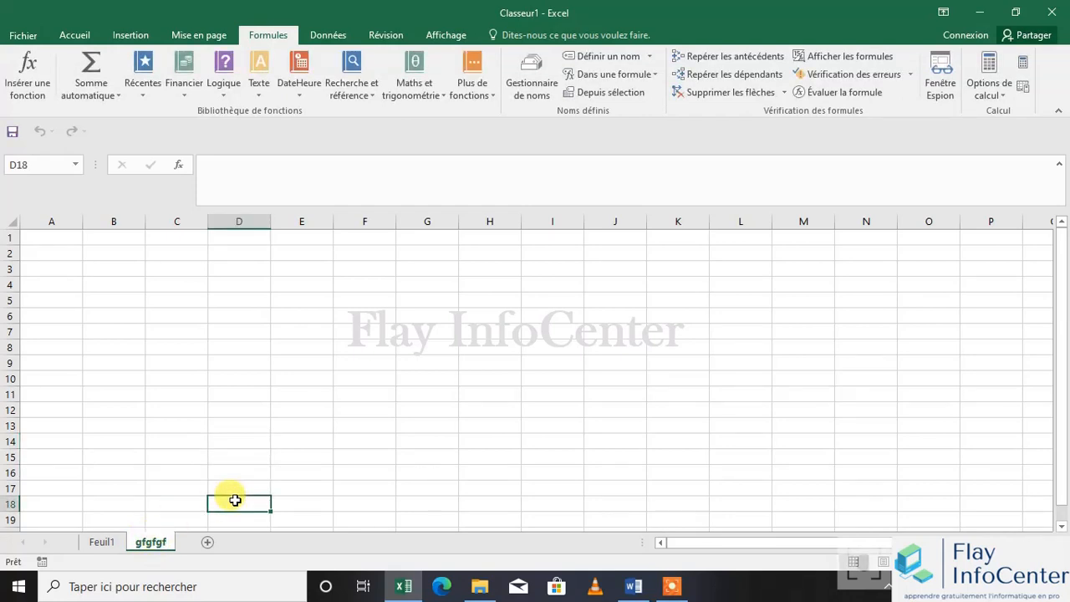
right_click(160, 540)
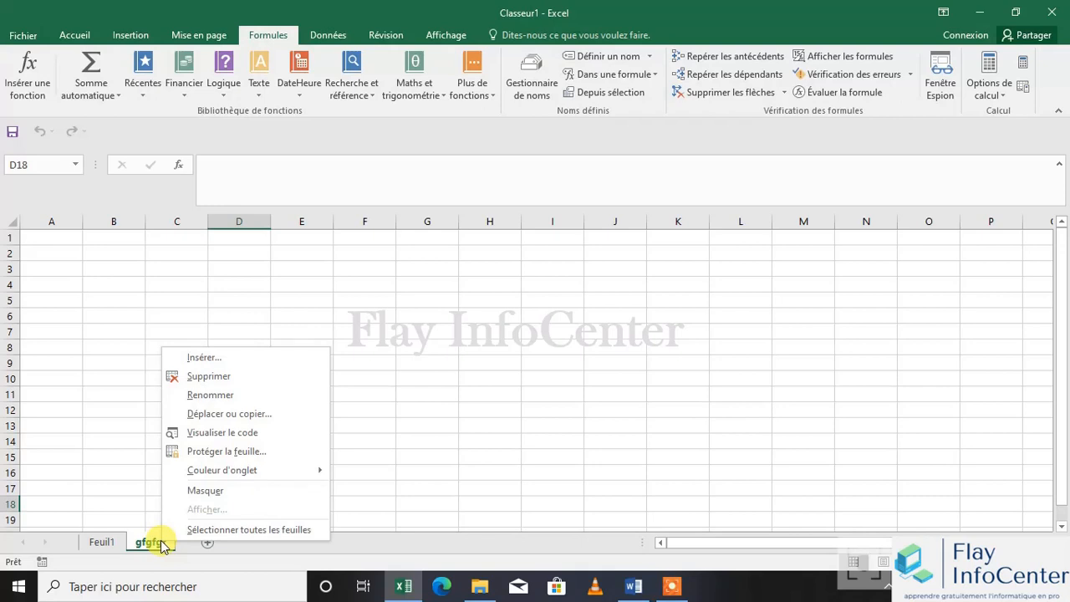
left_click(217, 394)
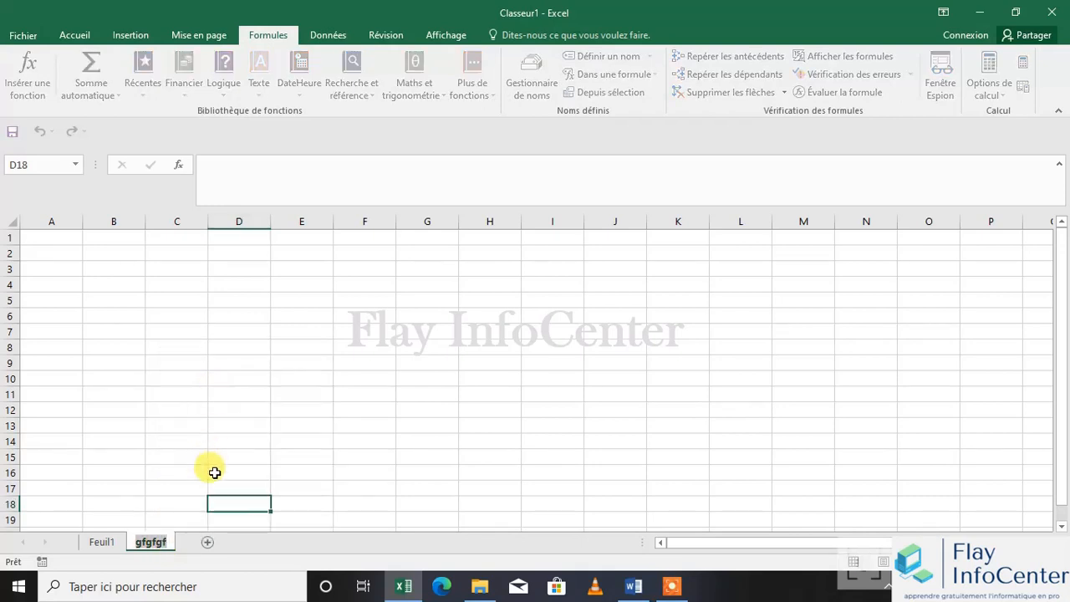
left_click(414, 483)
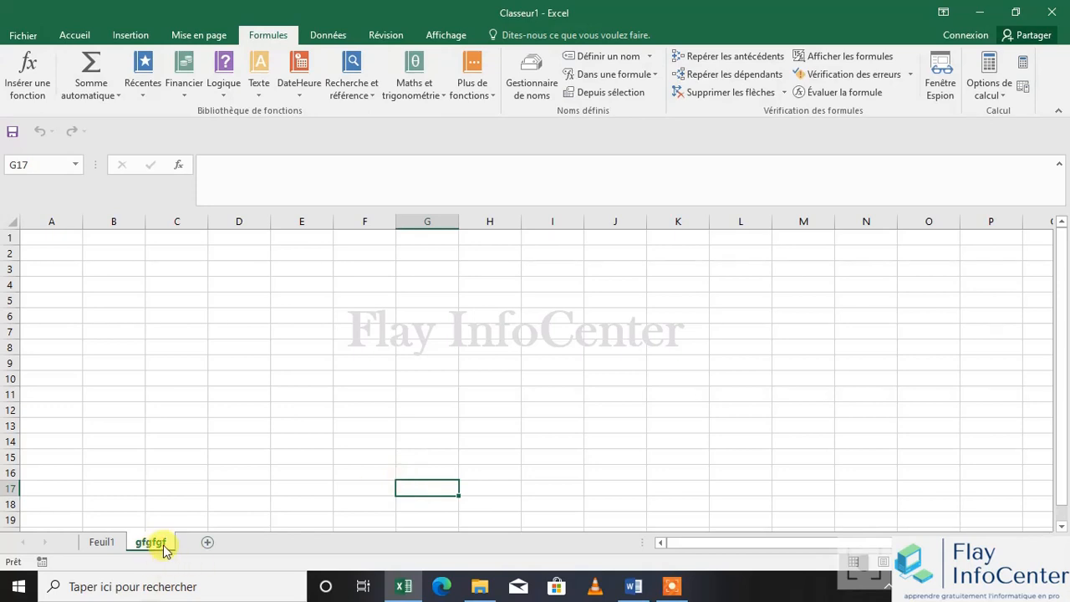
Move the gfgfgf sheet before Feuil1 in the same workbook.
left_click_drag(164, 548, 163, 549)
mouse_move(164, 547)
left_mouse_down()
mouse_move(105, 549)
mouse_move(178, 541)
left_mouse_up()
right_click(154, 543)
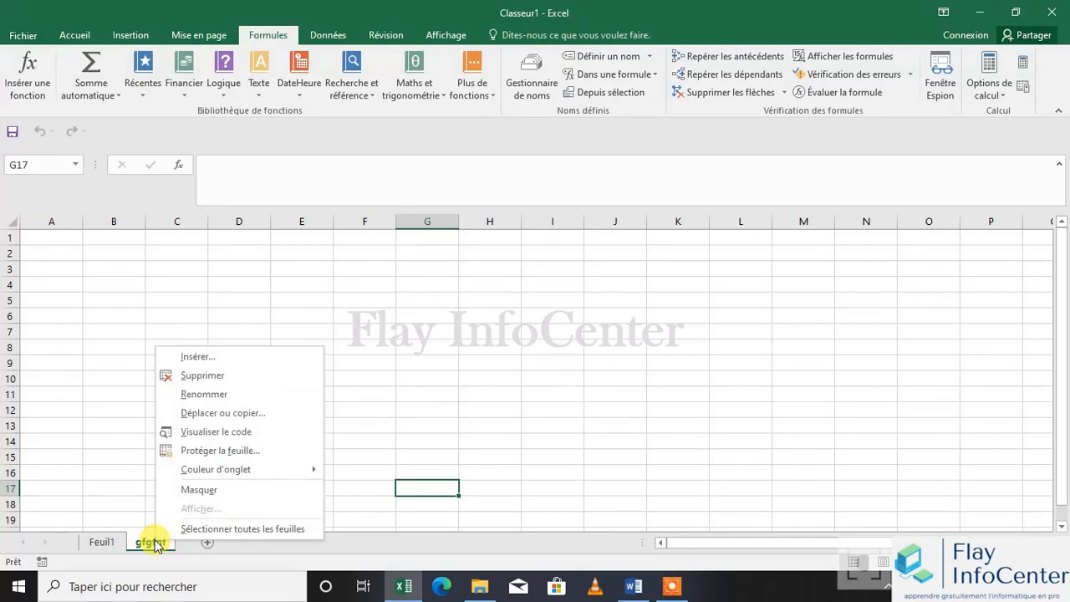
left_click(192, 413)
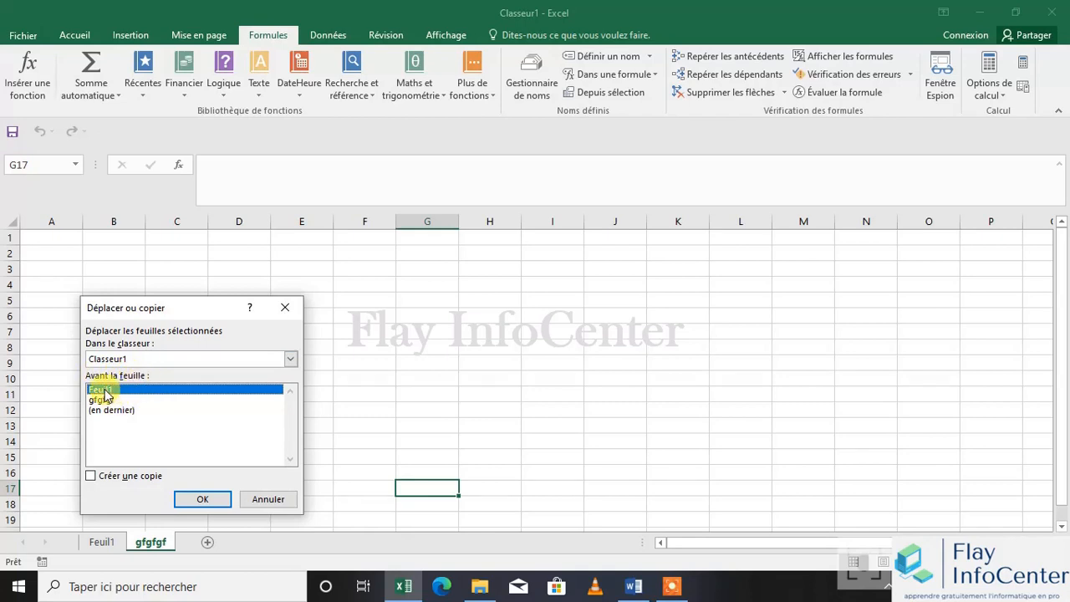
left_click(198, 499)
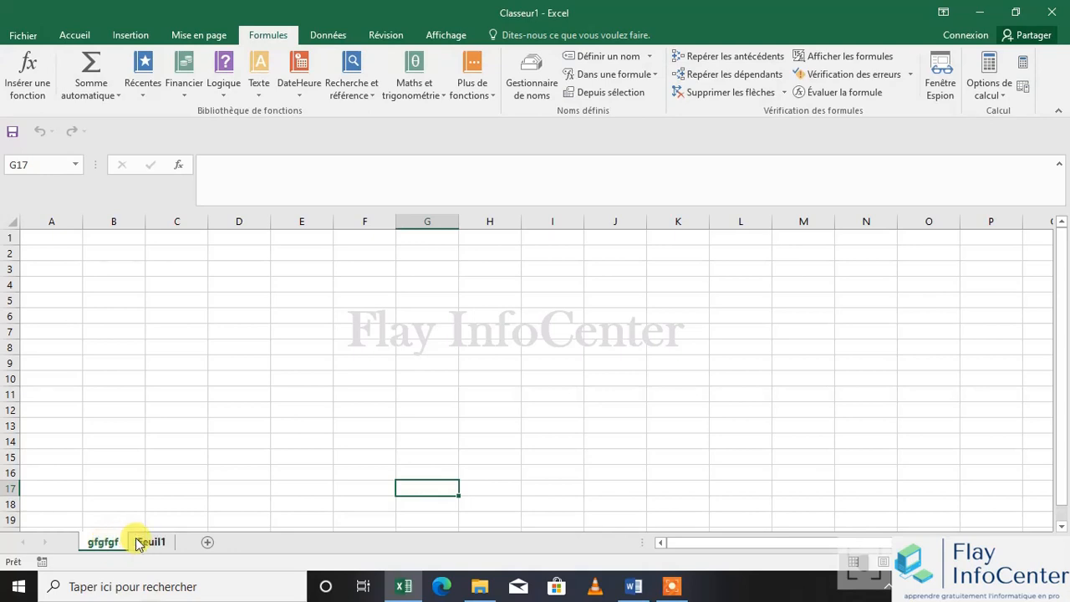
Move the gfgfgf sheet back to the position after Feuil1.
right_click(120, 542)
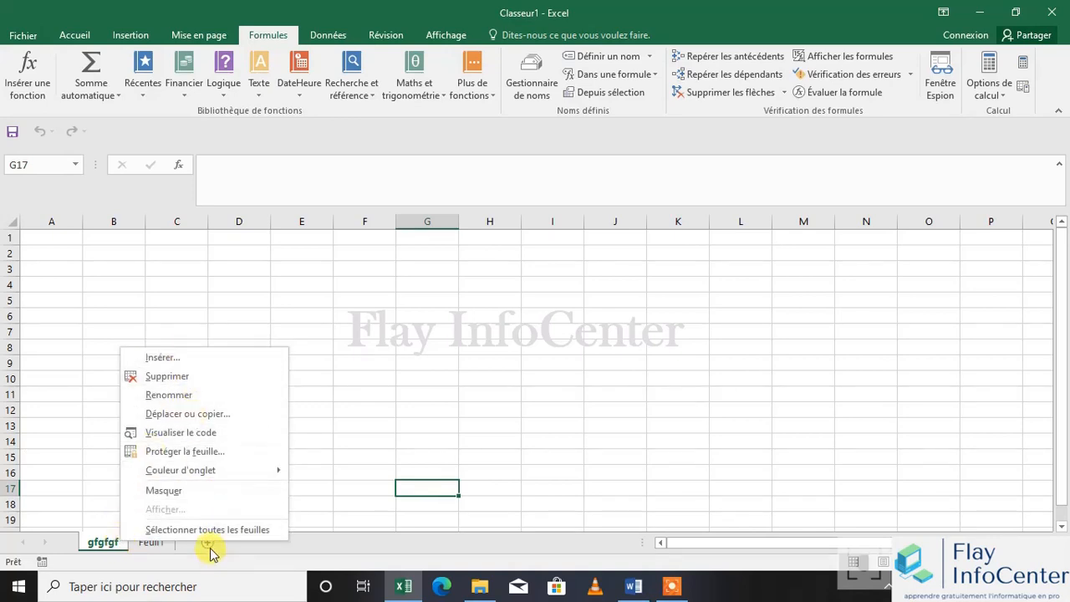
mouse_move(207, 478)
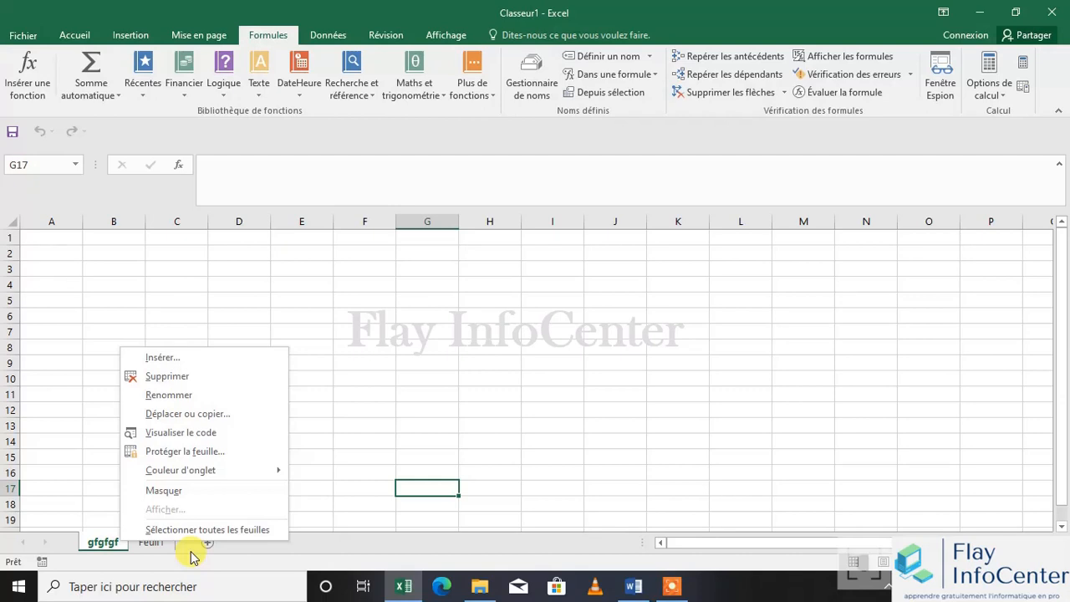
left_click(87, 479)
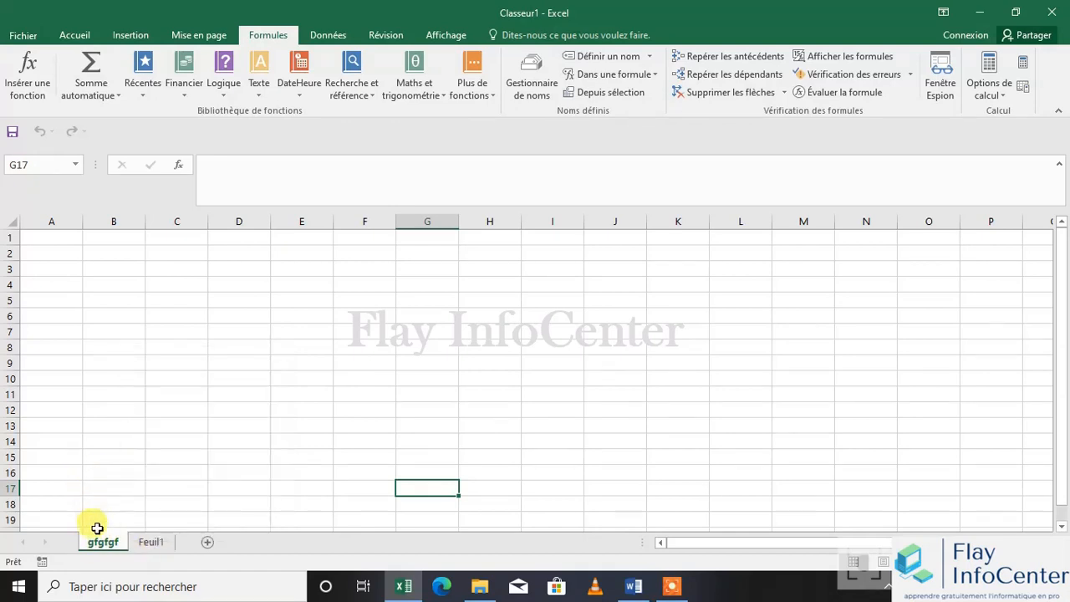
left_click_drag(97, 545, 174, 540)
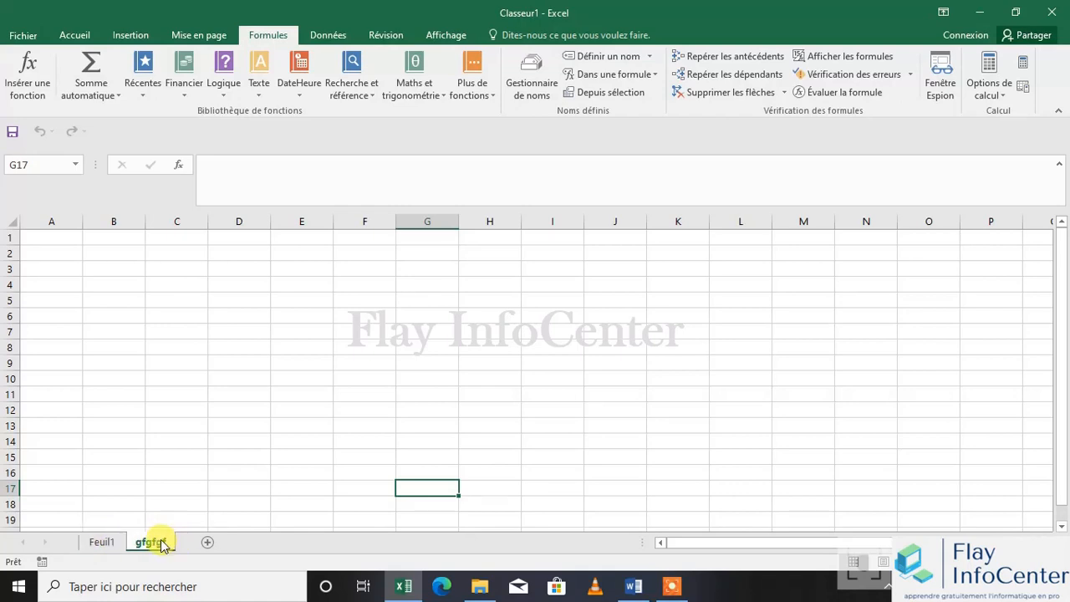
Enter the text "leves" in cell A1 of the gfgfgf sheet.
left_click(60, 237)
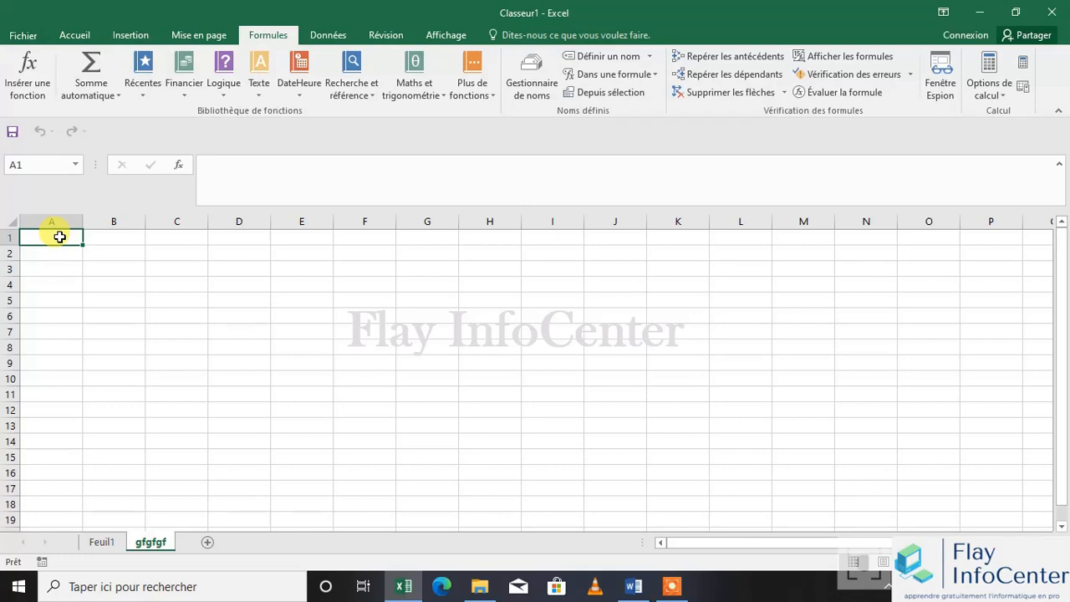
type("555")
key("BackSpace")
key("BackSpace")
key("BackSpace")
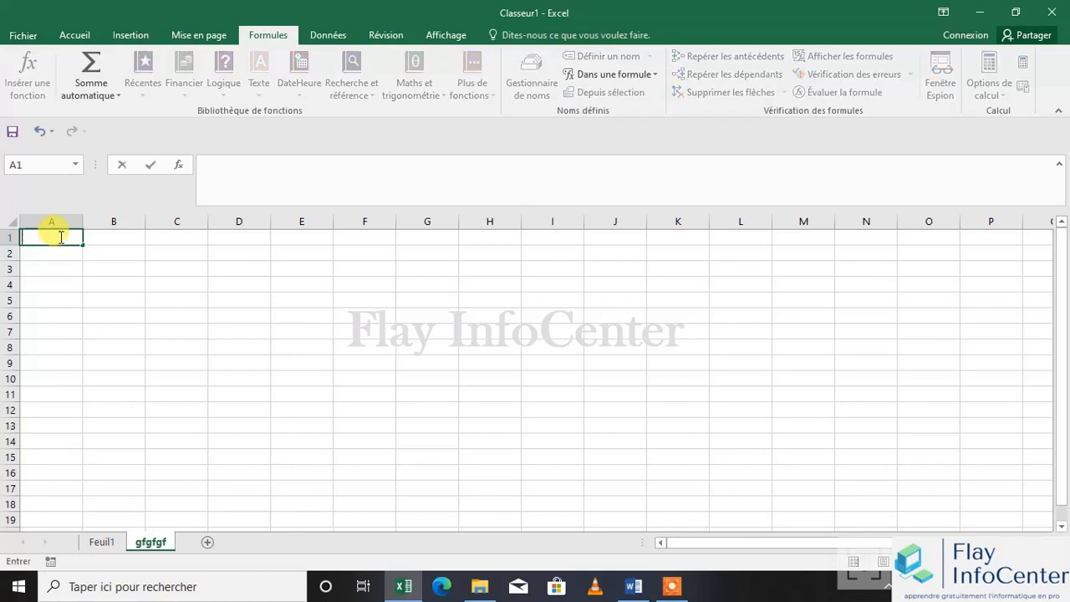
type("leves")
key("Right")
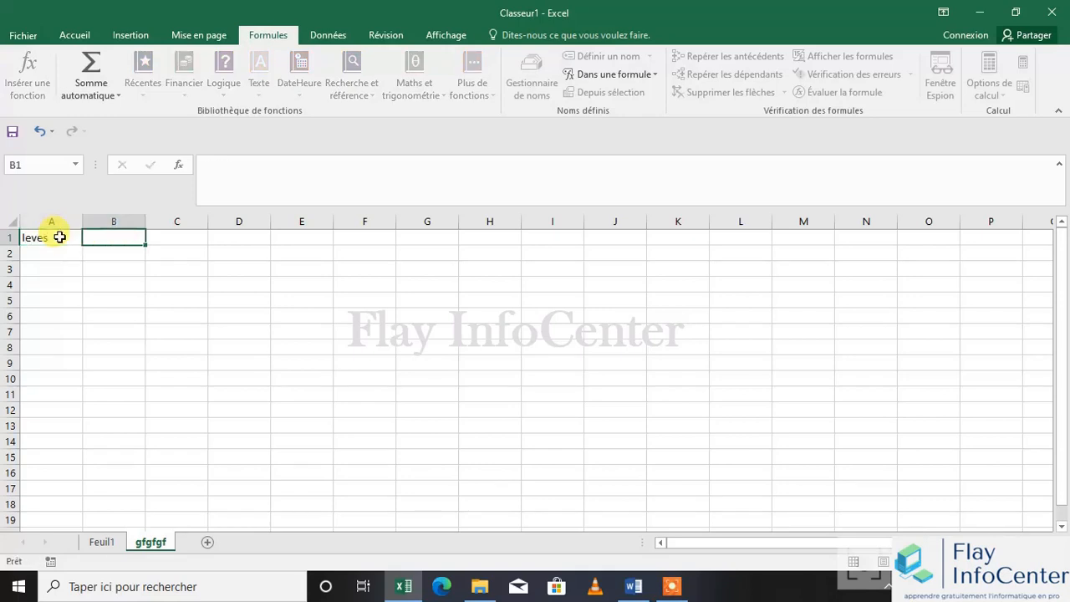
Enter the label "eleves" in cell B4 and the number 5540 beside it in C4.
key("Left")
key("Right")
key("Down")
key("Right")
key("Down")
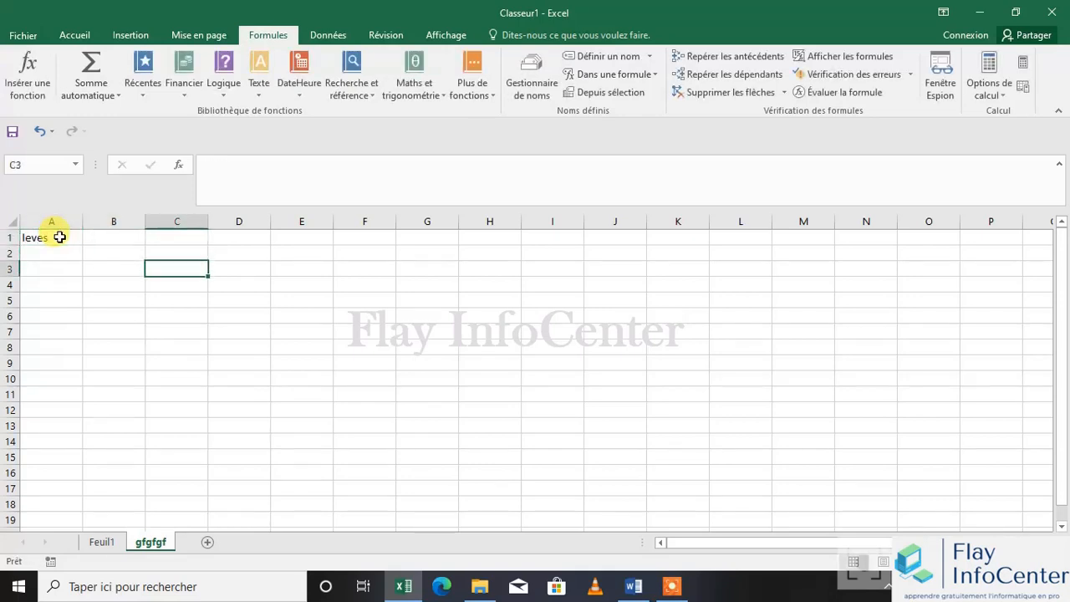
key("Left")
key("Left")
key("Down")
key("Right")
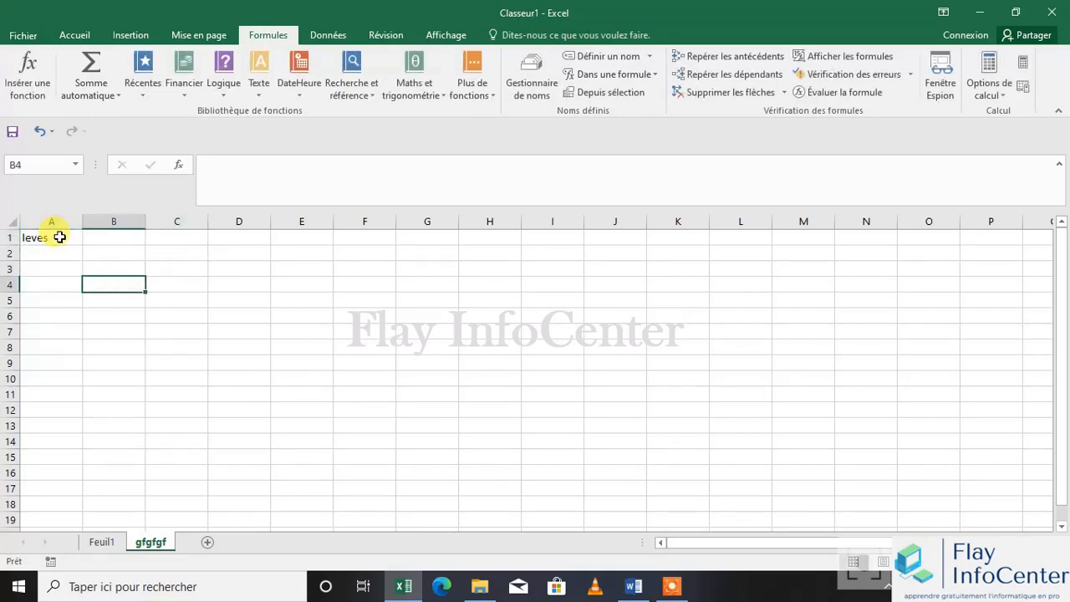
type("eleves")
key("Right")
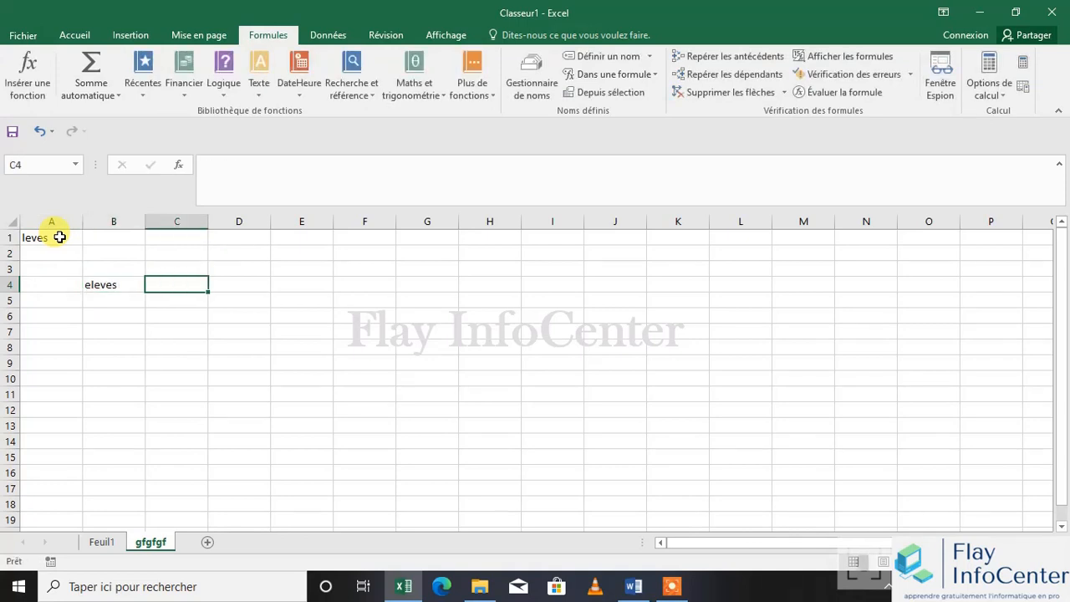
type("5540")
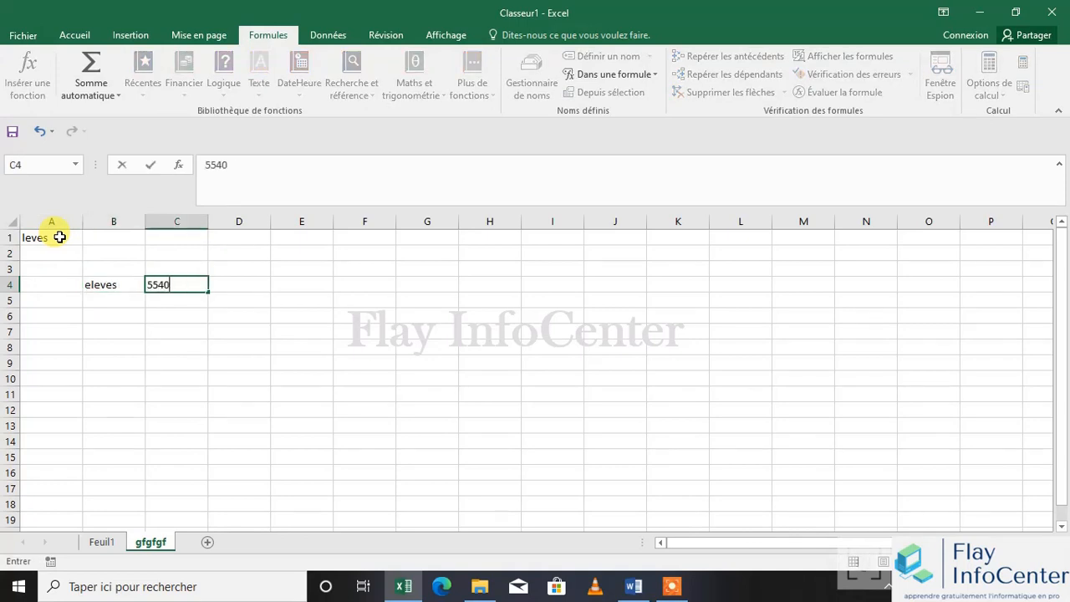
left_click(217, 330)
Apply the custom number format # ##0 to cell C4.
left_click(175, 291)
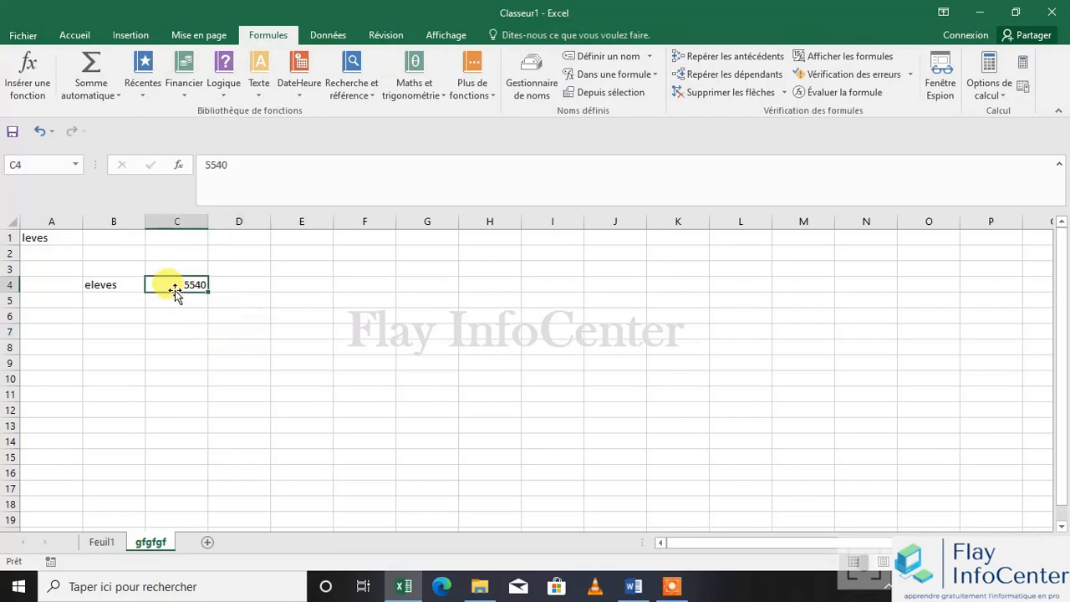
left_click(115, 34)
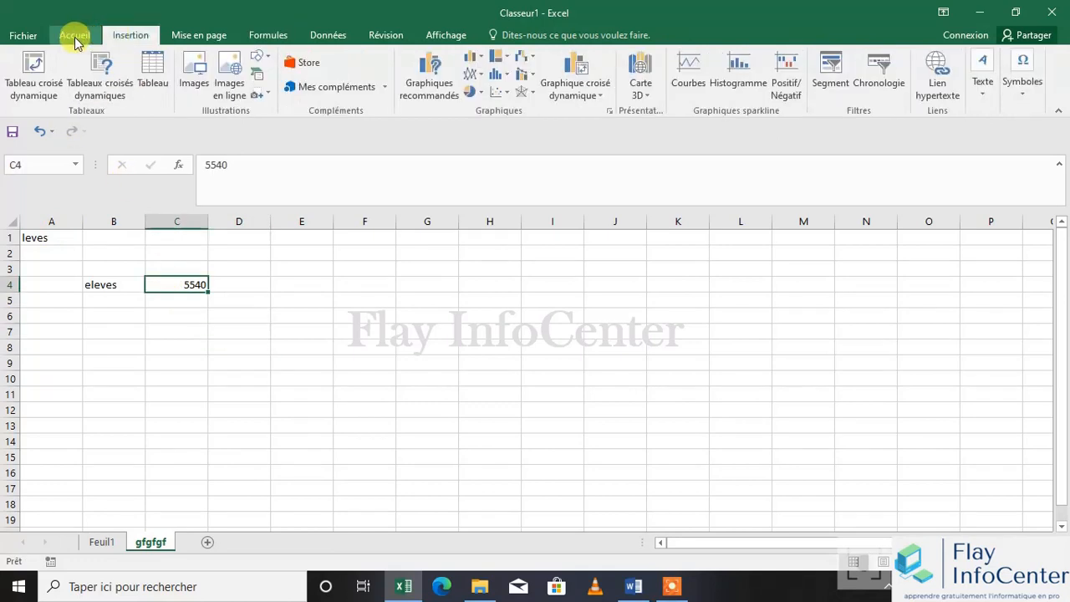
left_click(75, 36)
left_click(623, 66)
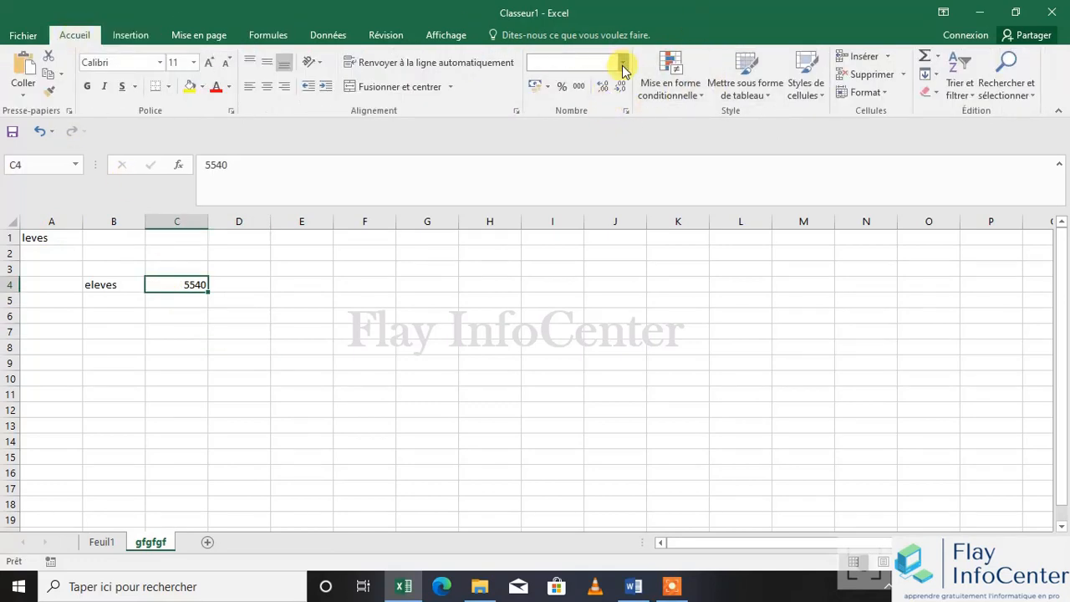
left_click(625, 111)
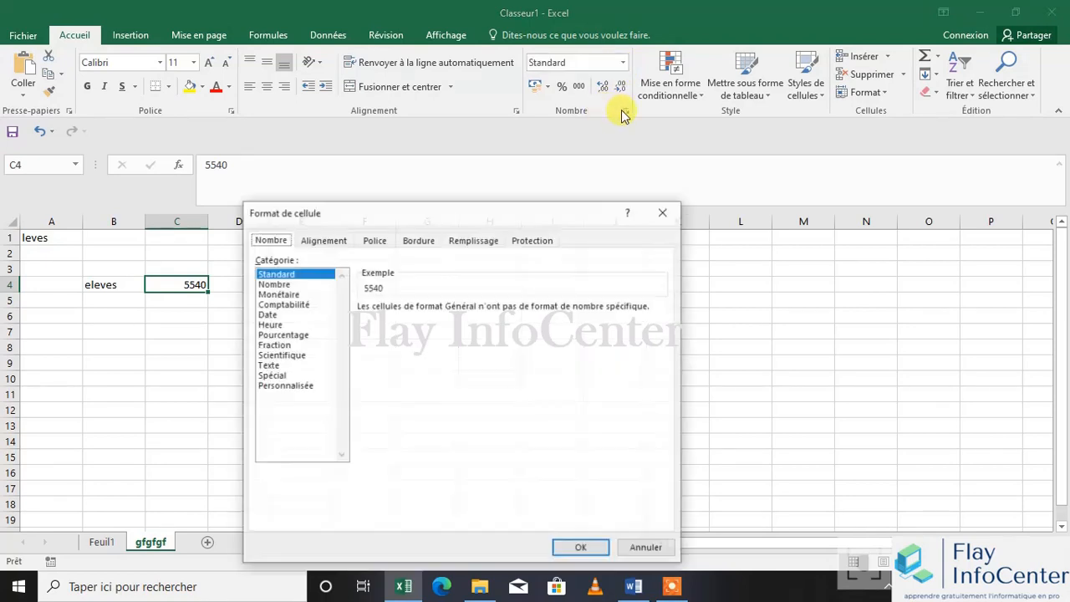
left_click(277, 386)
left_click(369, 365)
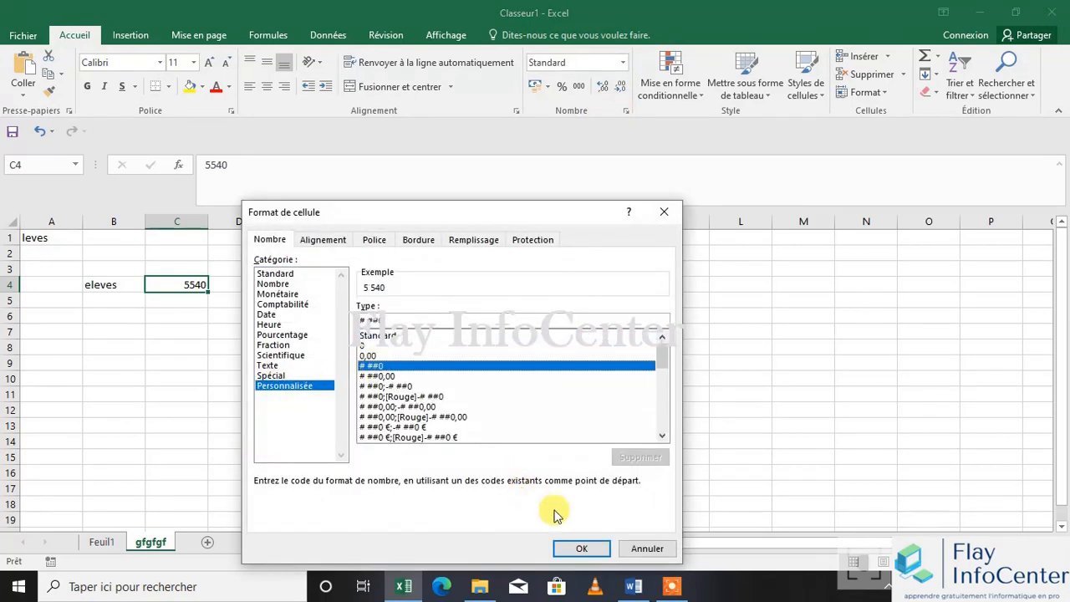
left_click(575, 547)
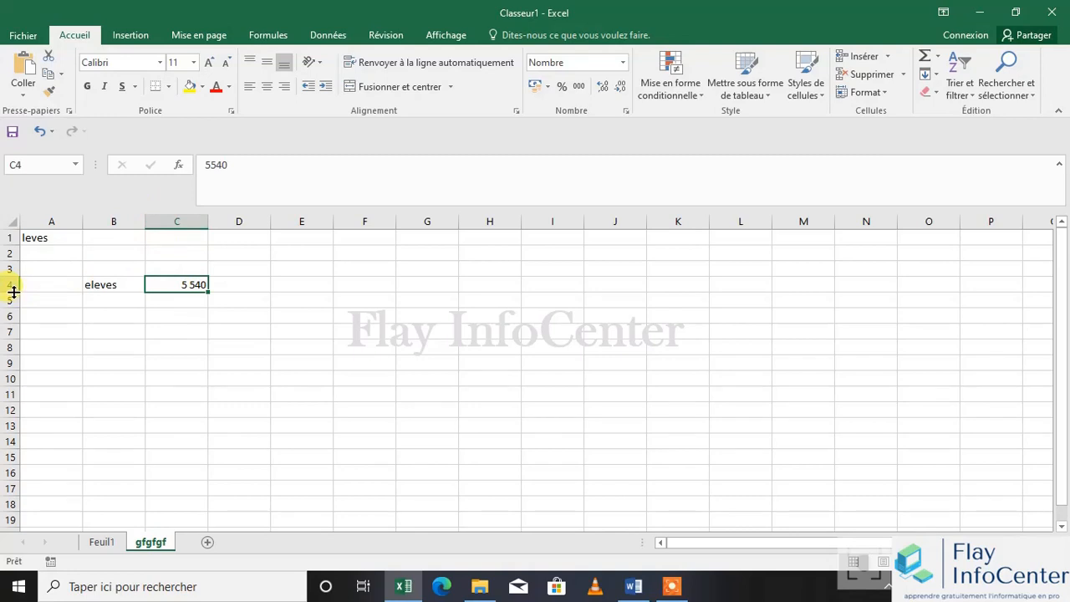
Rename the gfgfgf sheet as flay and select cell C4.
right_click(149, 542)
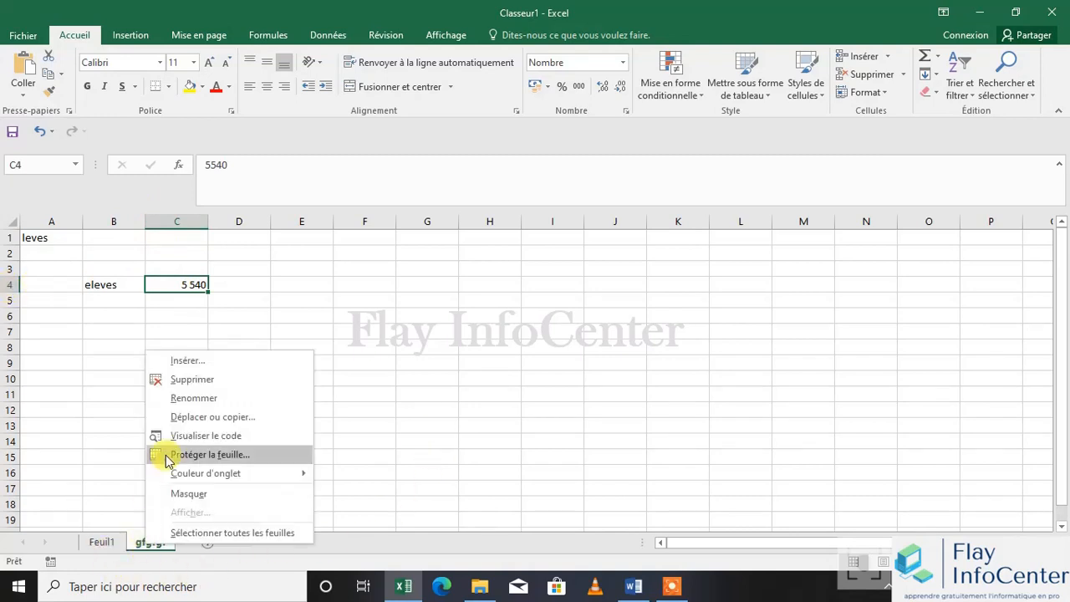
left_click(186, 397)
type("flay")
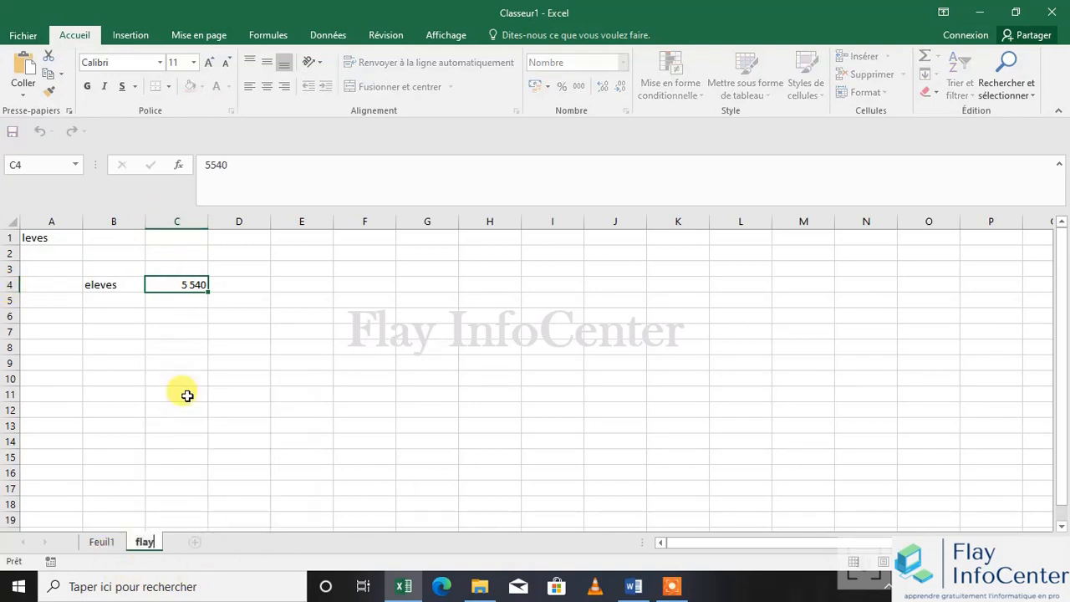
left_click(186, 397)
left_click(169, 301)
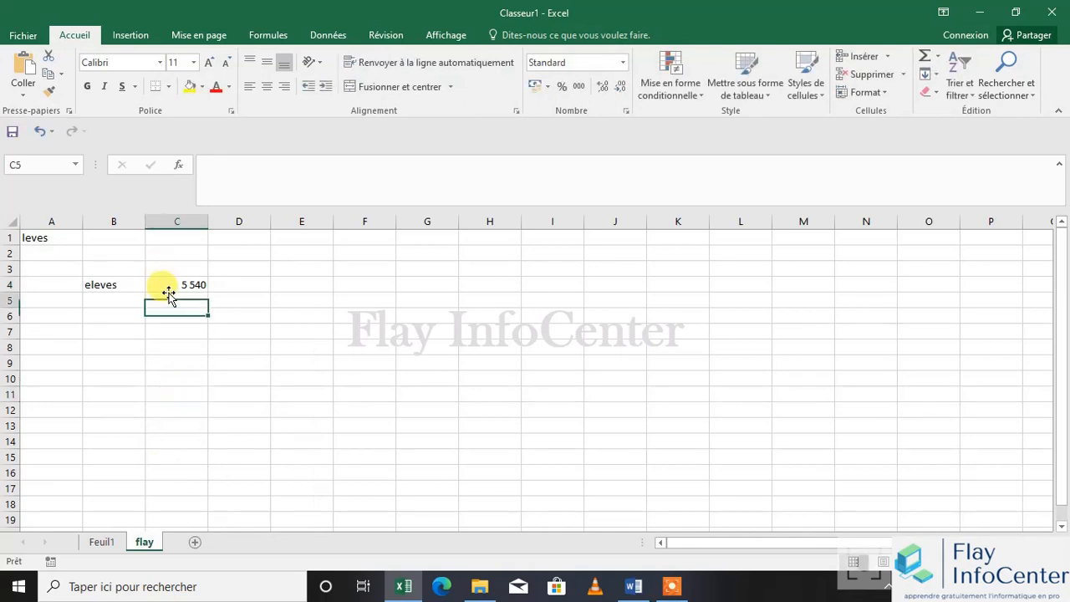
left_click(163, 283)
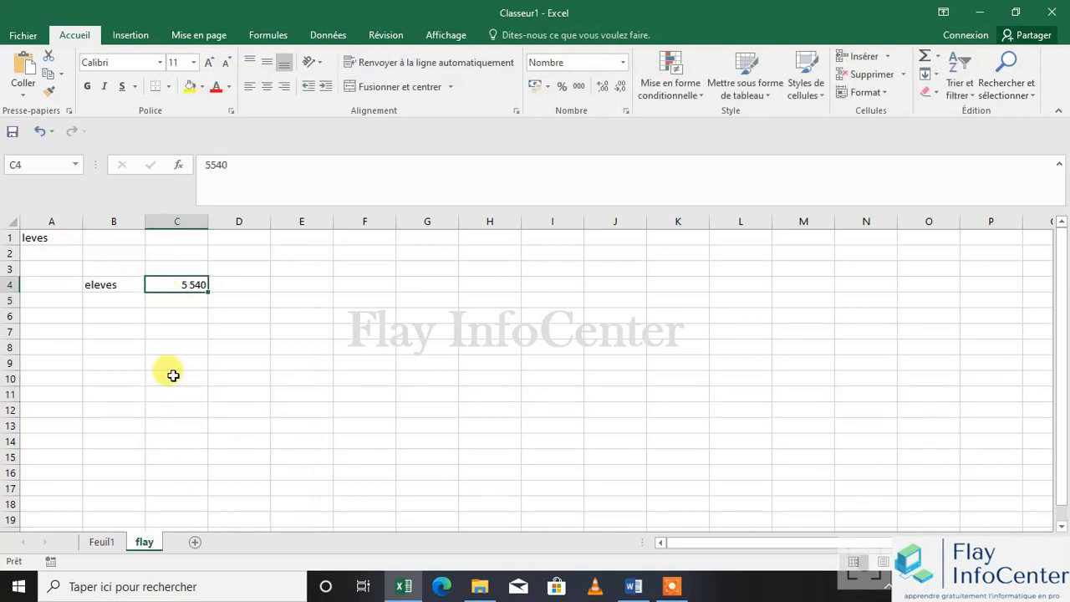
Switch to the Feuil1 sheet and select the empty cell D14 below the table.
left_click(101, 541)
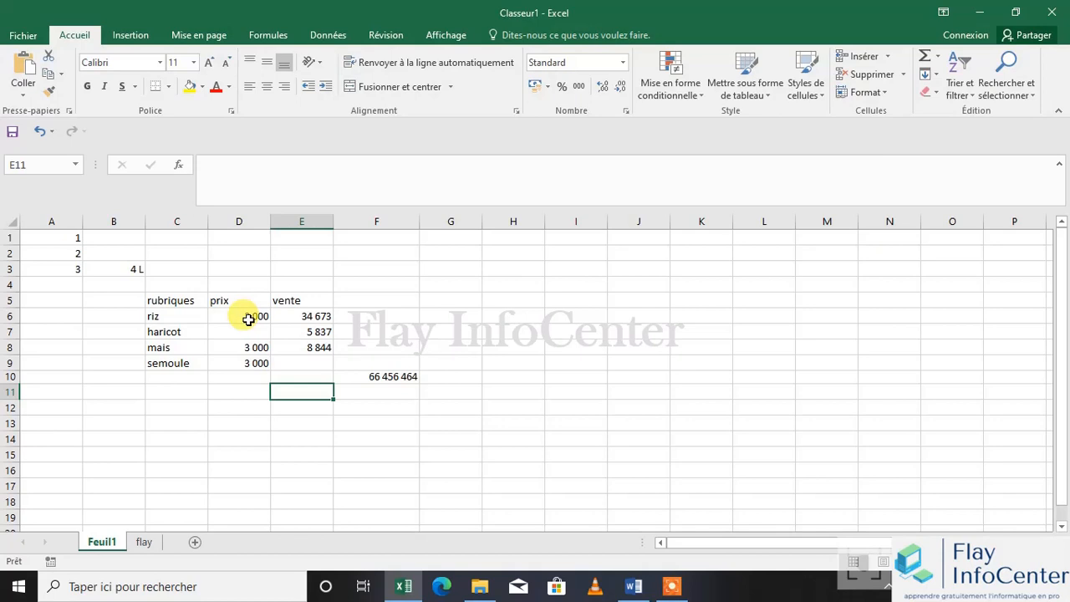
left_click(231, 439)
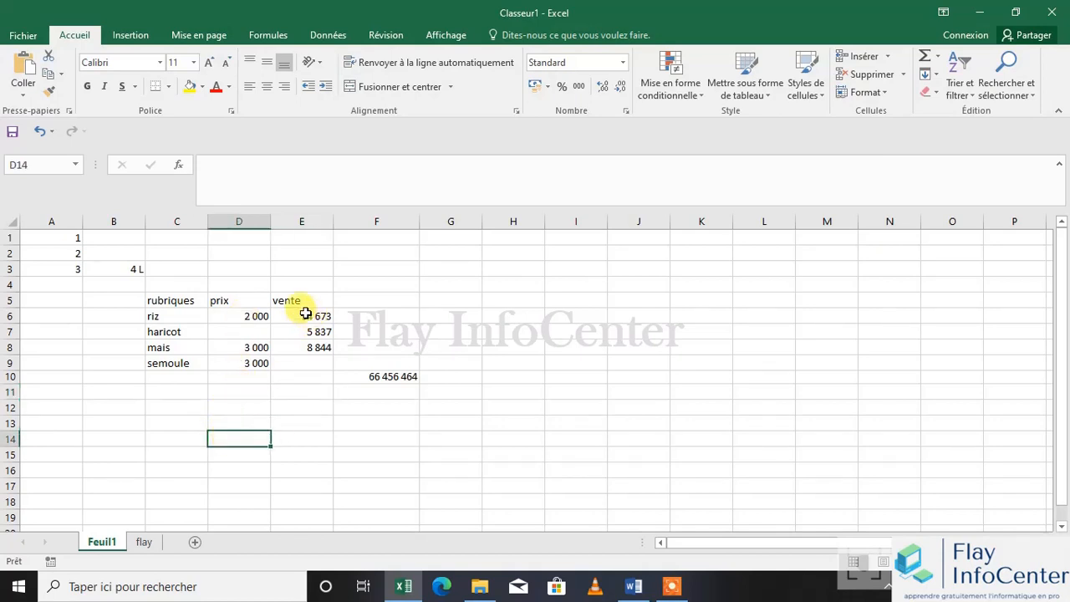
Clear the vente value of the riz row in cell E6.
left_click(306, 314)
key("Delete")
left_click(322, 436)
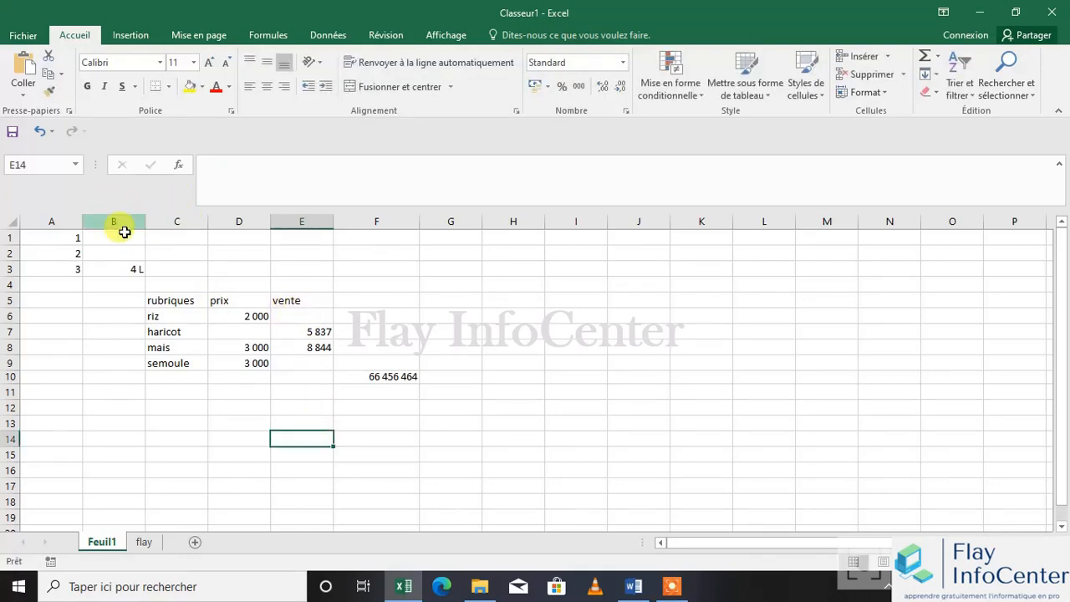
Compare the eleves figure on the flay sheet with the price and vente table on Feuil1.
left_click(145, 544)
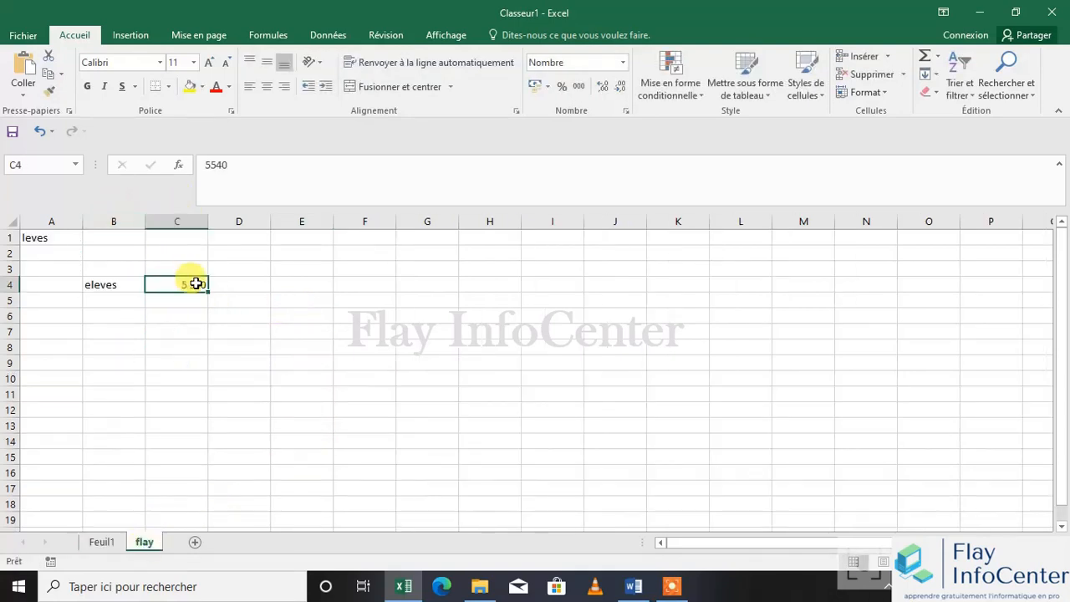
left_click(102, 542)
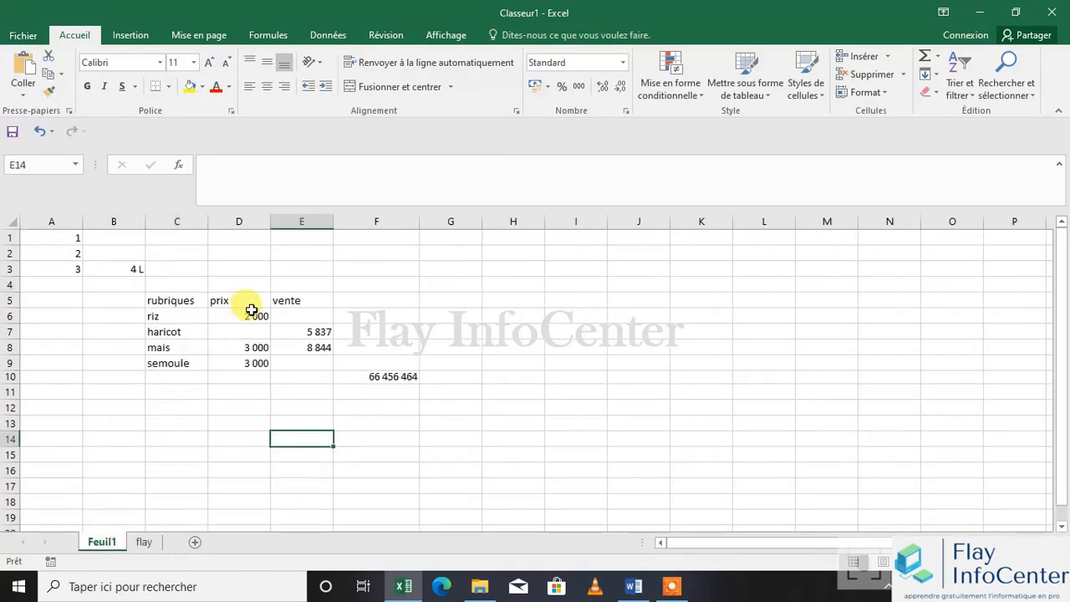
left_click(142, 544)
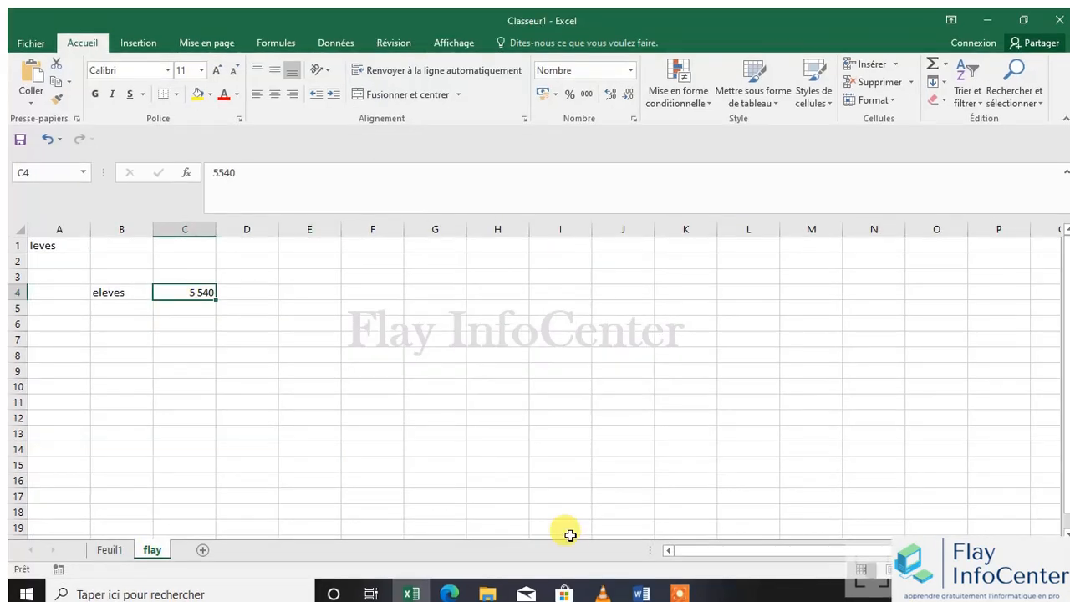
mouse_move(671, 586)
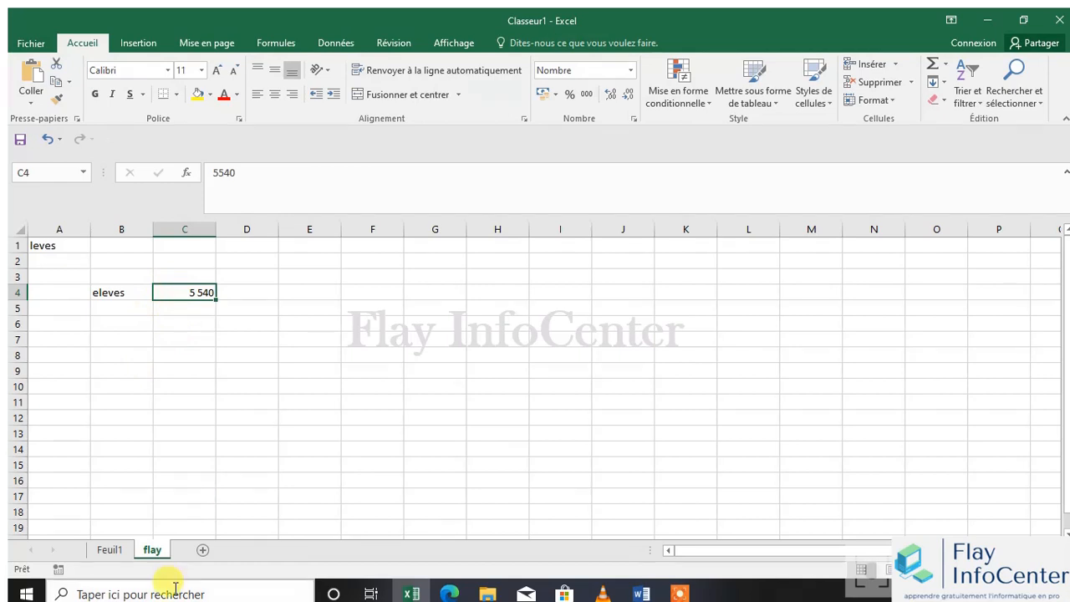
left_click(111, 549)
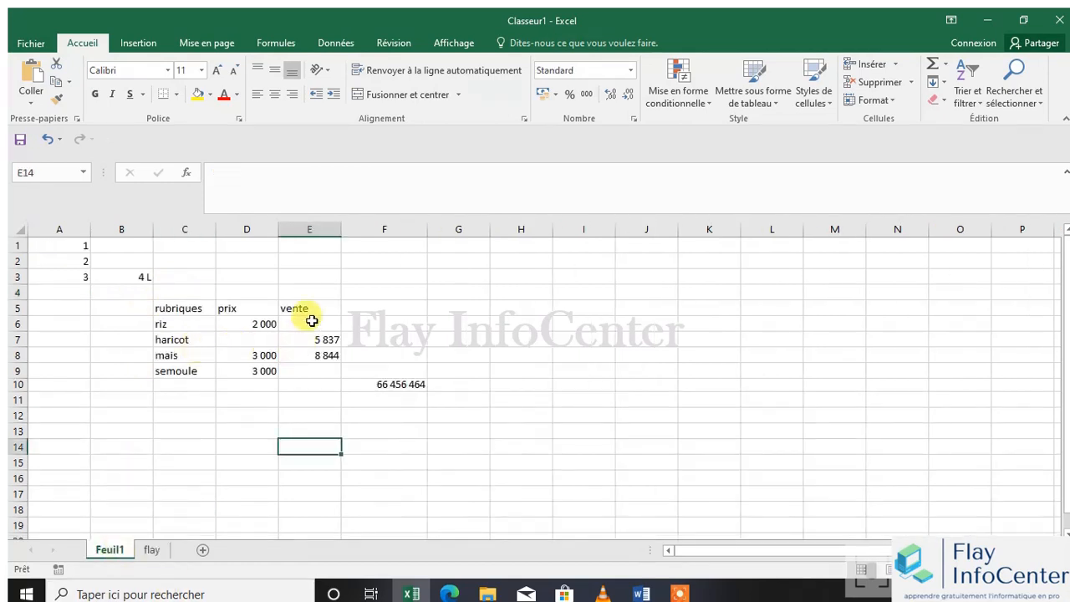
left_click(150, 551)
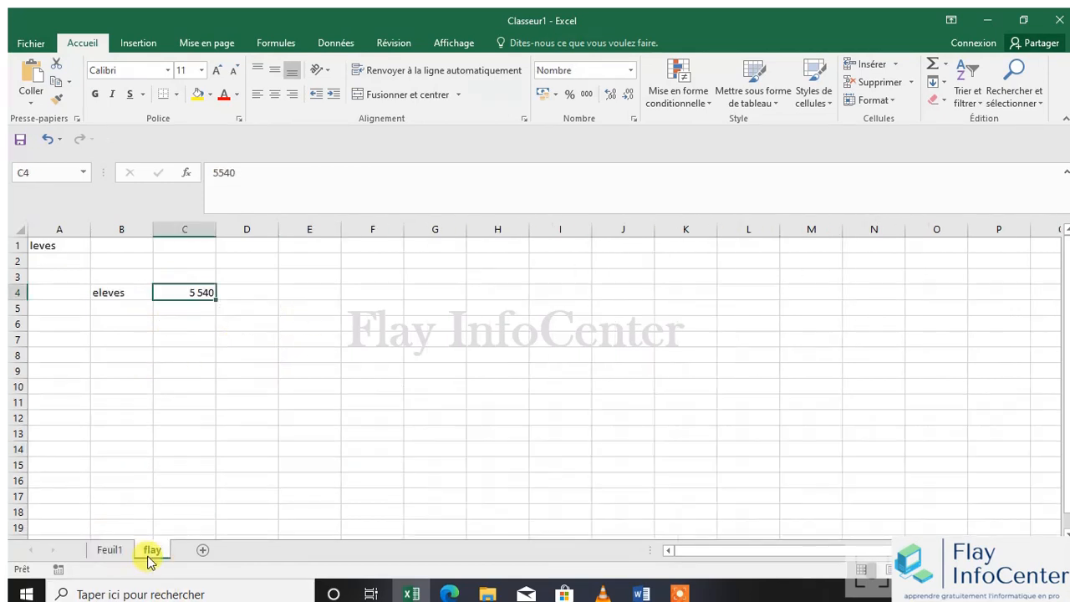
left_click(110, 552)
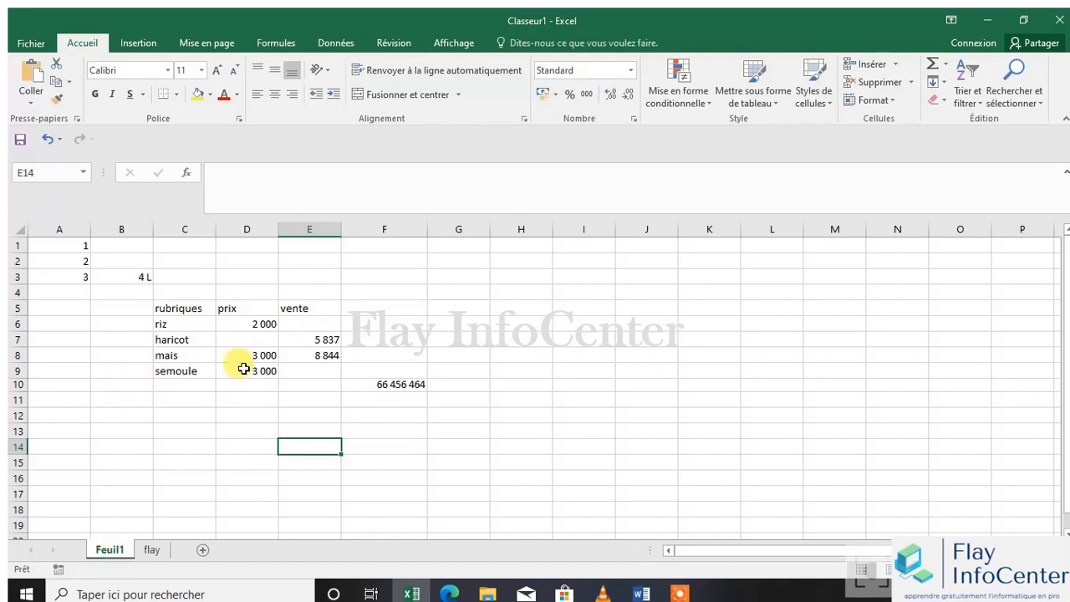
Begin a formula in the riz row's vente cell E6 that multiplies the riz price in D6.
left_click(314, 323)
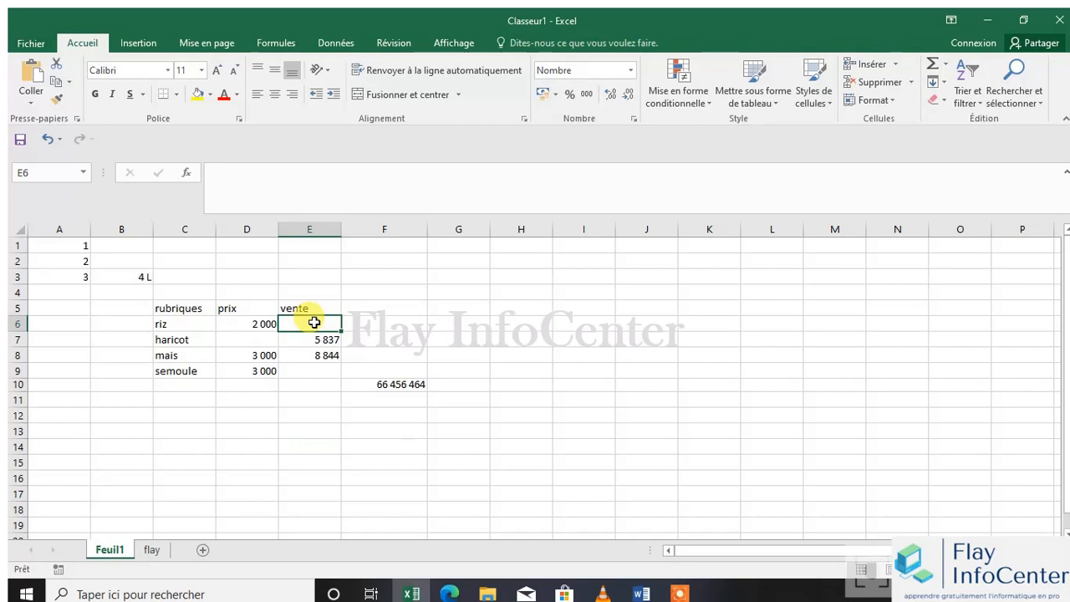
type("=")
key("BackSpace")
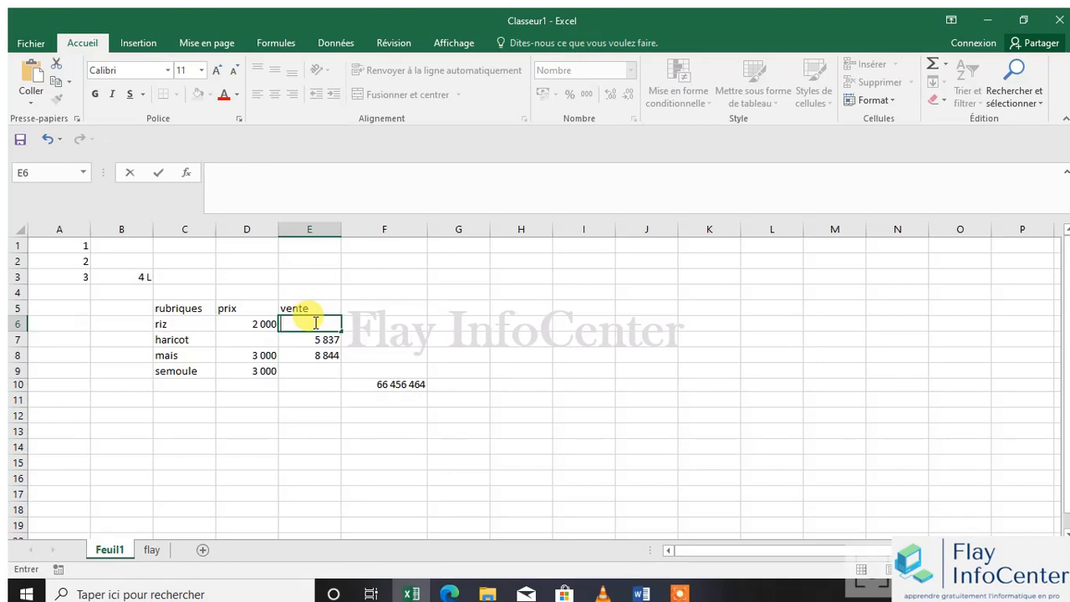
type("=")
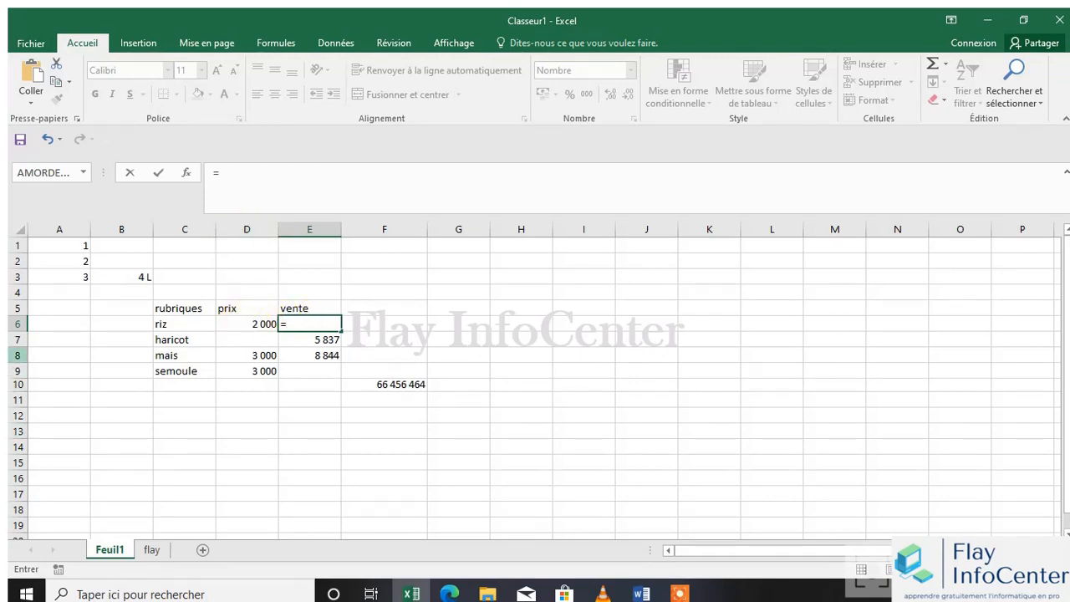
left_click(251, 324)
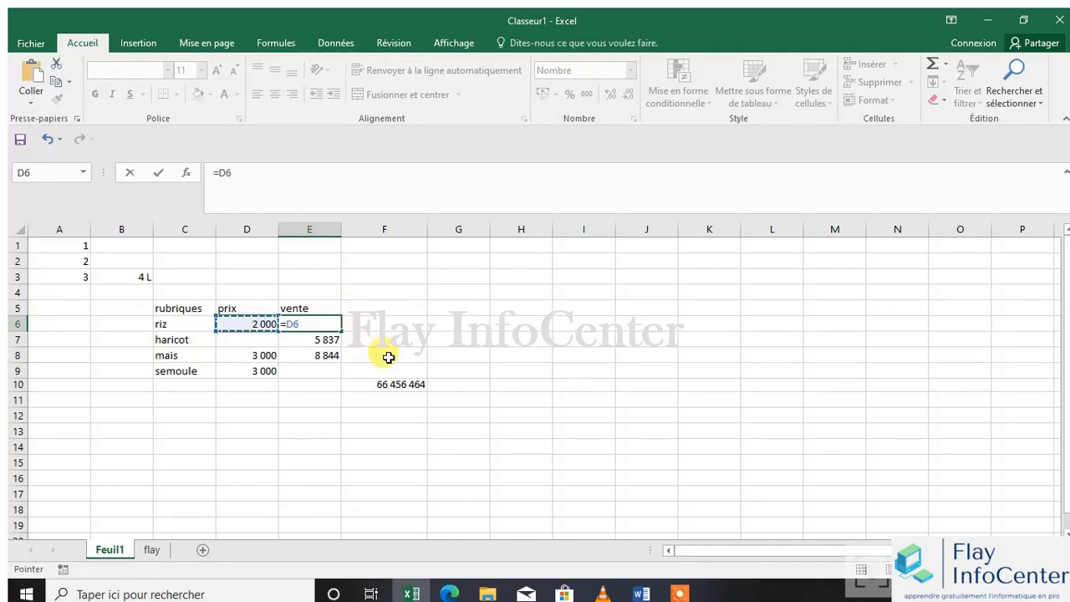
type("*")
left_click(152, 550)
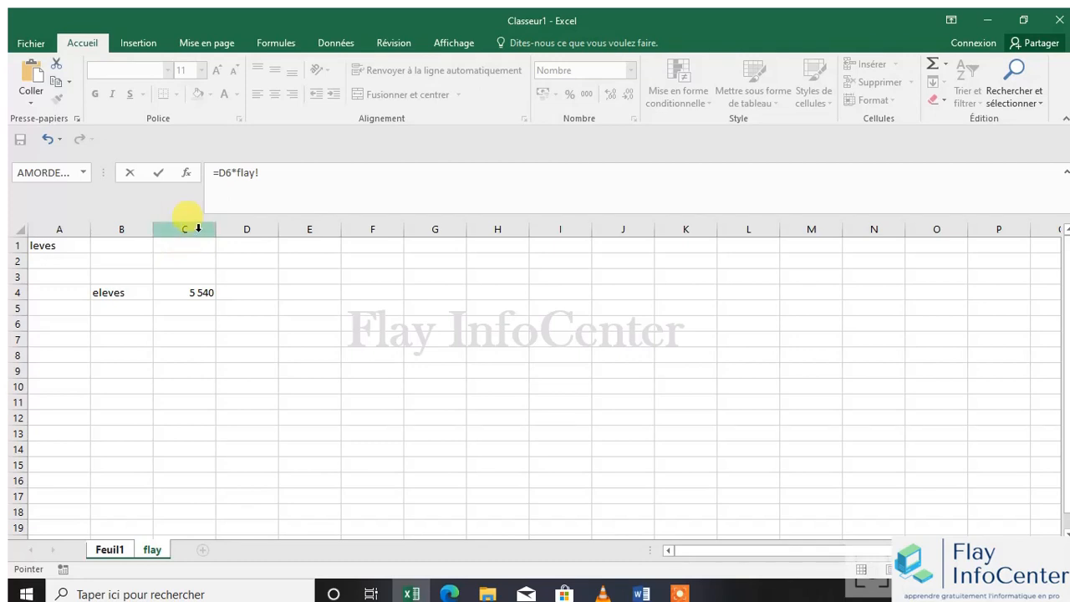
left_click(113, 552)
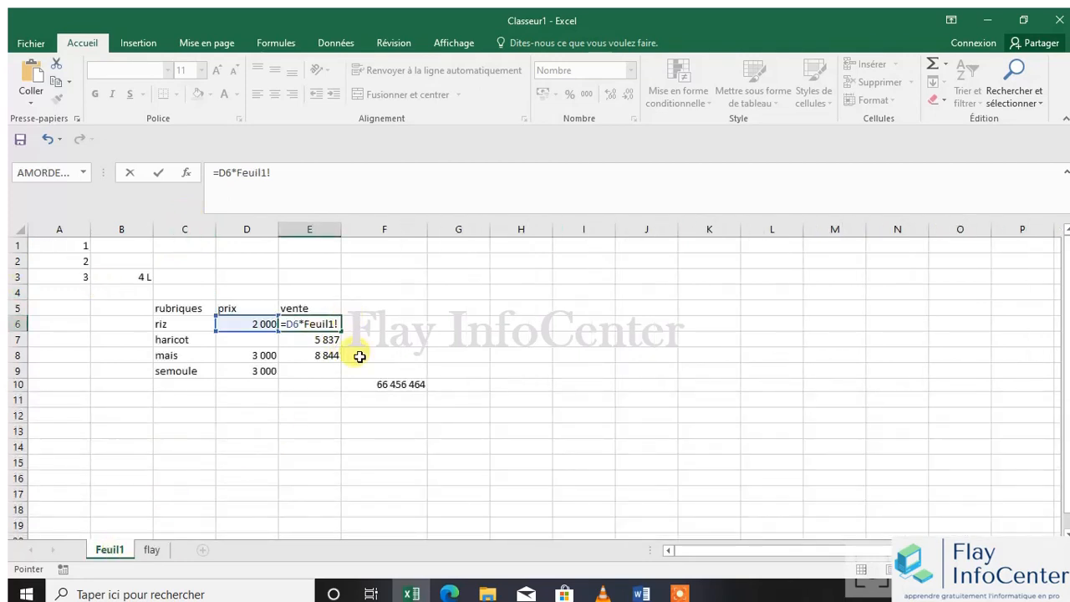
key("BackSpace")
key("BackSpace")
key("BackSpace")
key("BackSpace")
key("BackSpace")
key("BackSpace")
key("BackSpace")
Complete the E6 formula as =D6*flay!$C$4, using an absolute reference to the eleves number on the flay sheet.
type("f")
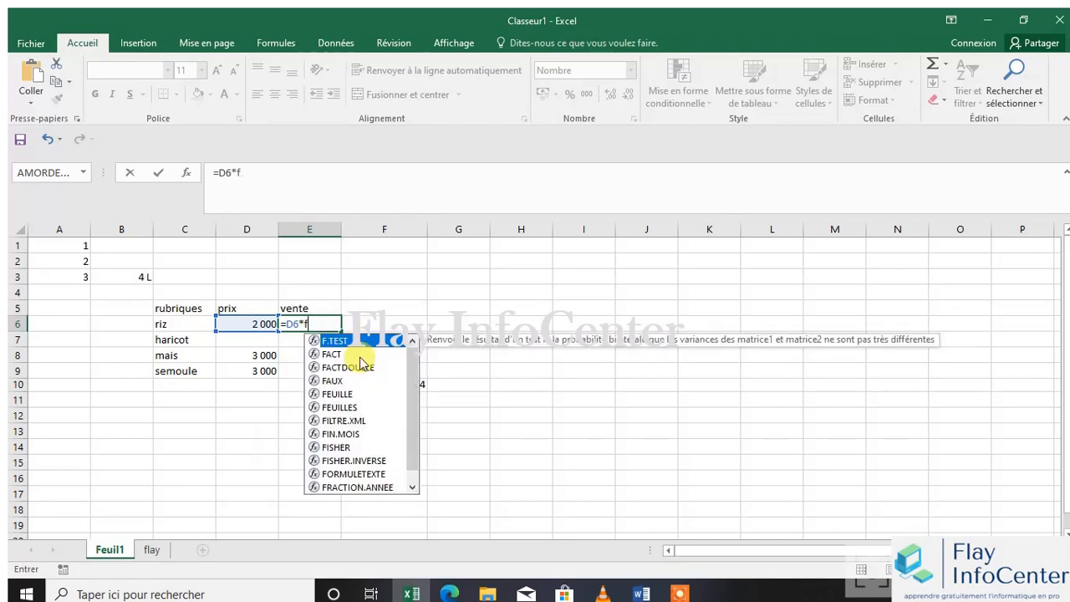
type("lay")
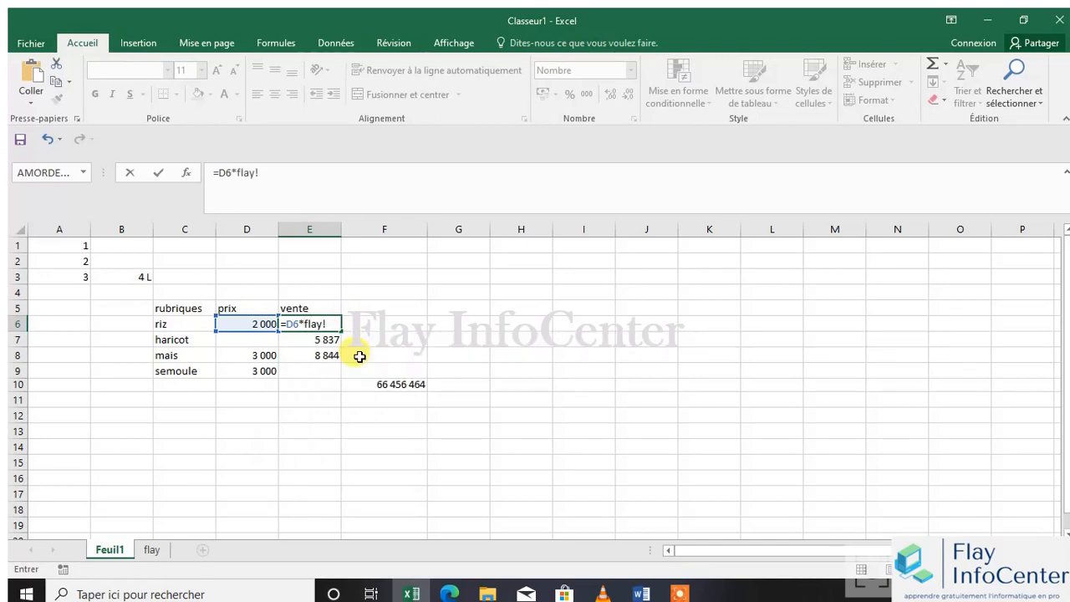
type("!$C$4")
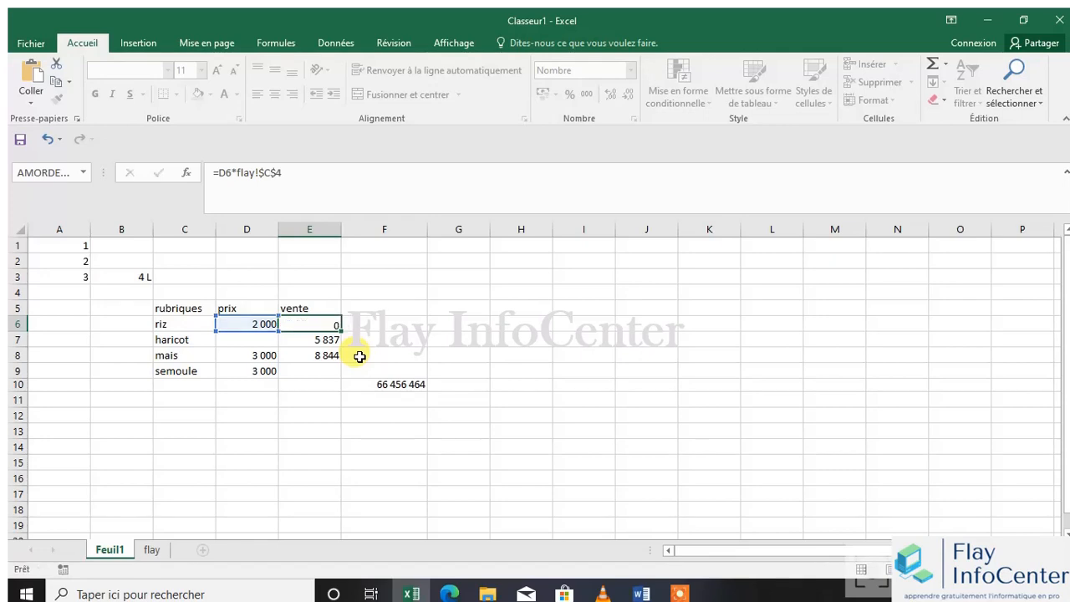
key("Return")
left_click(322, 323)
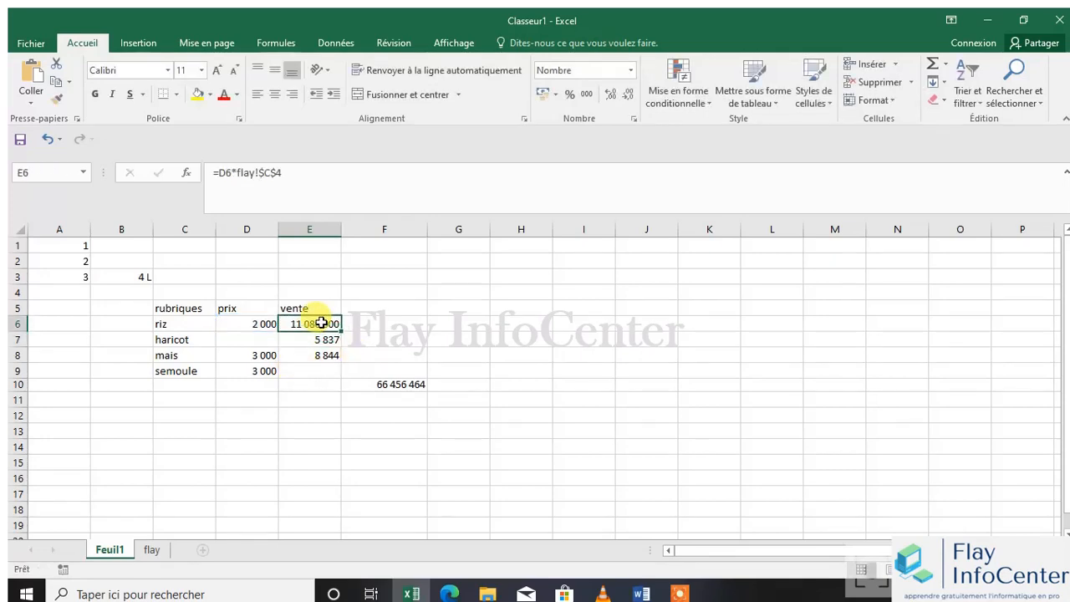
Set the eleves number in cell C4 of the flay sheet to 255555 and return to Feuil1.
left_click(152, 550)
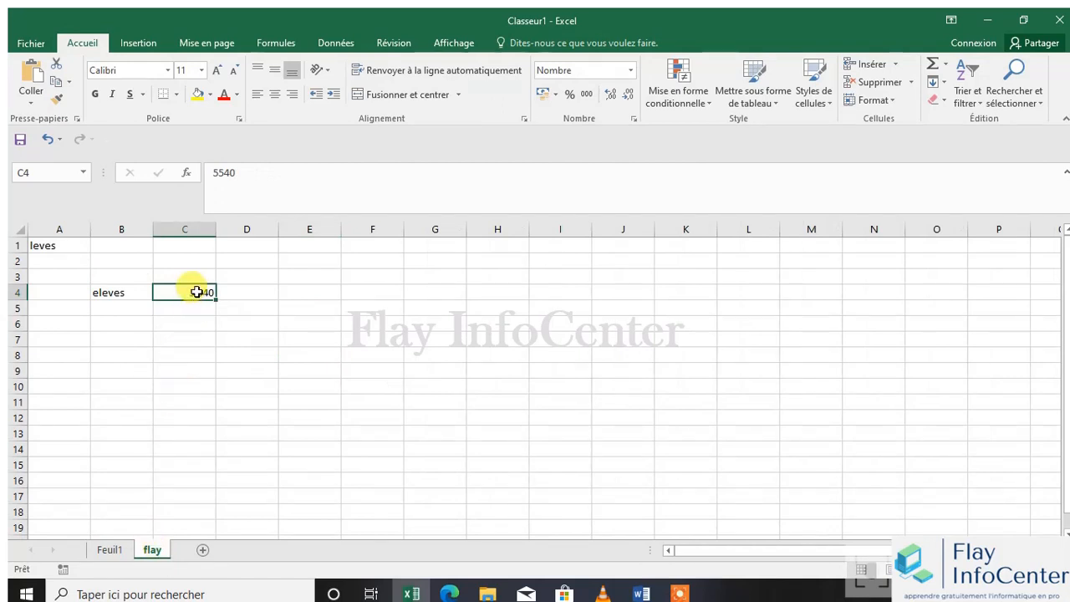
type("255555")
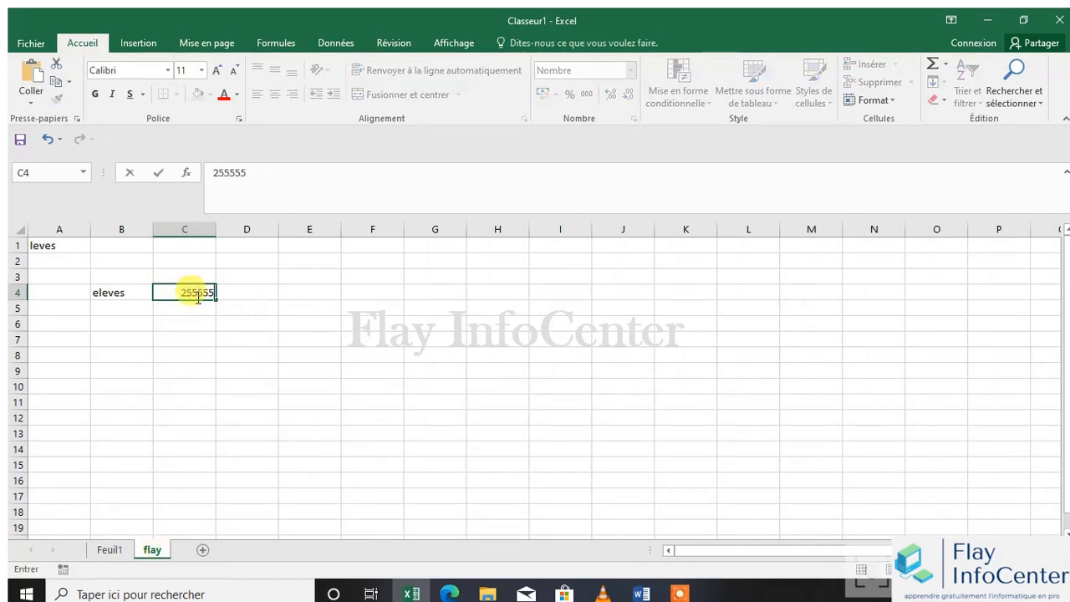
left_click(179, 341)
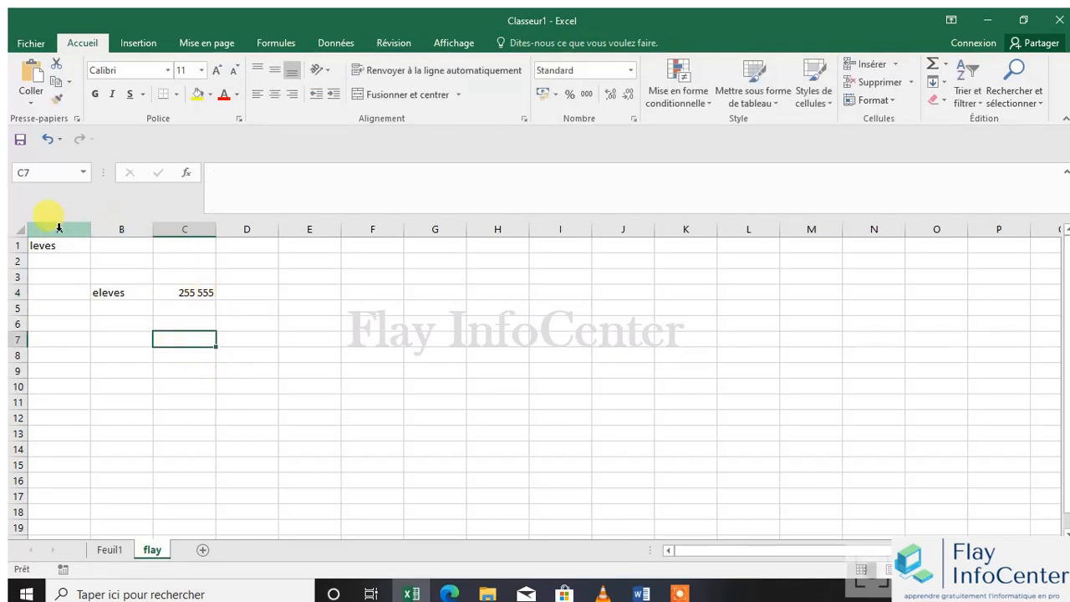
left_click(108, 549)
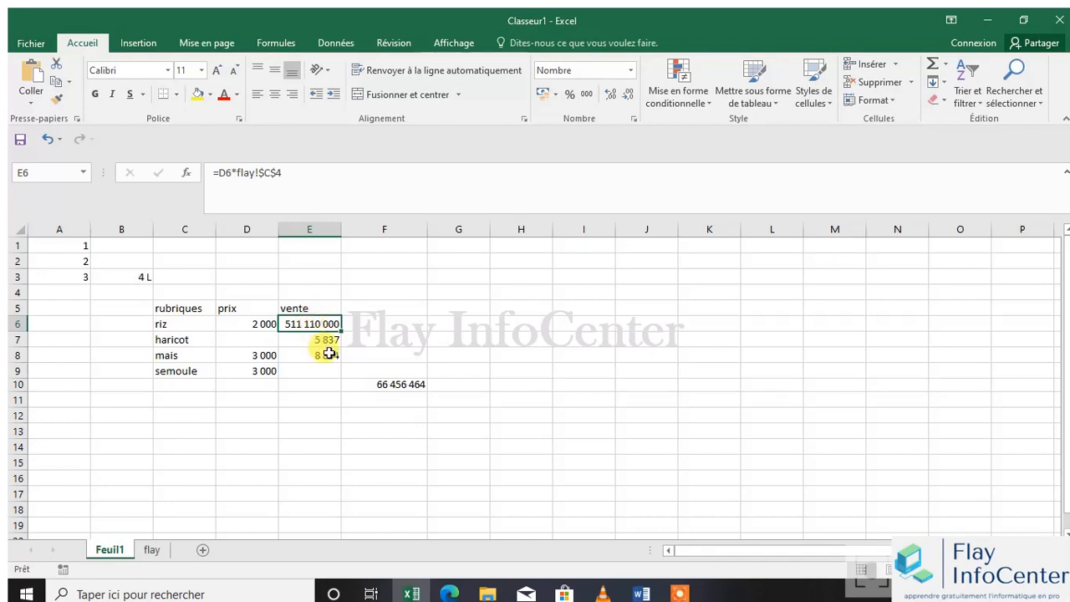
left_click(673, 592)
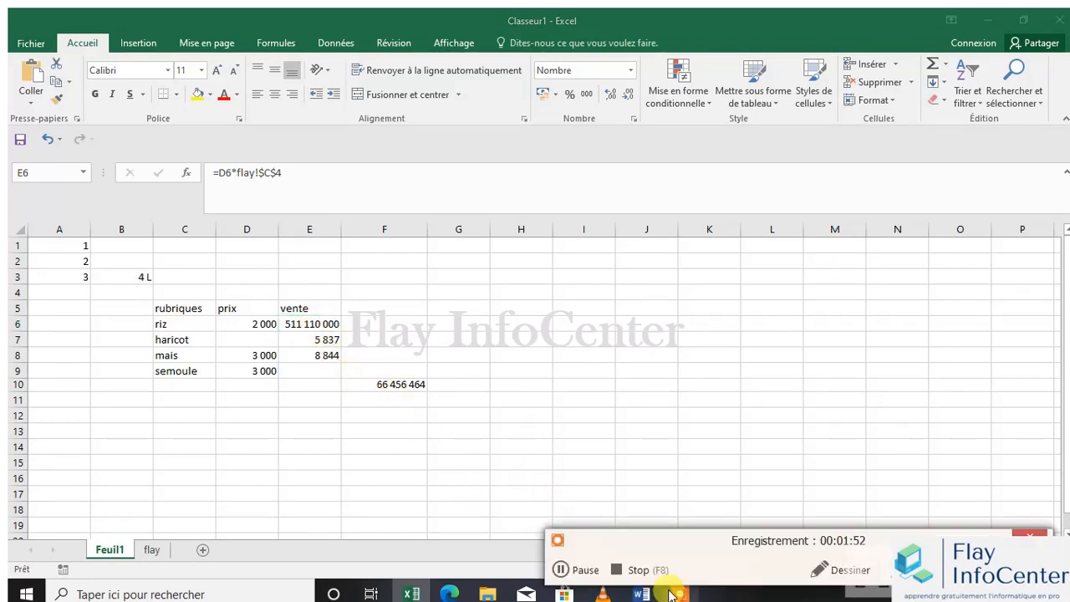